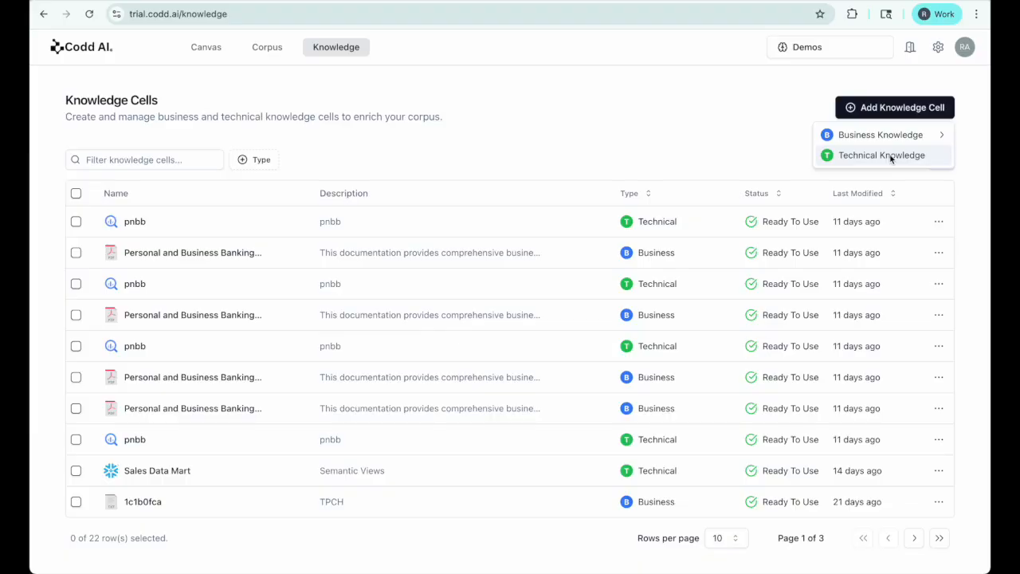
Step: Filter the knowledge cells by Type to the 13 Business cells, then go to the Corpus section
{"action": "left_click", "coordinate": [241, 164]}
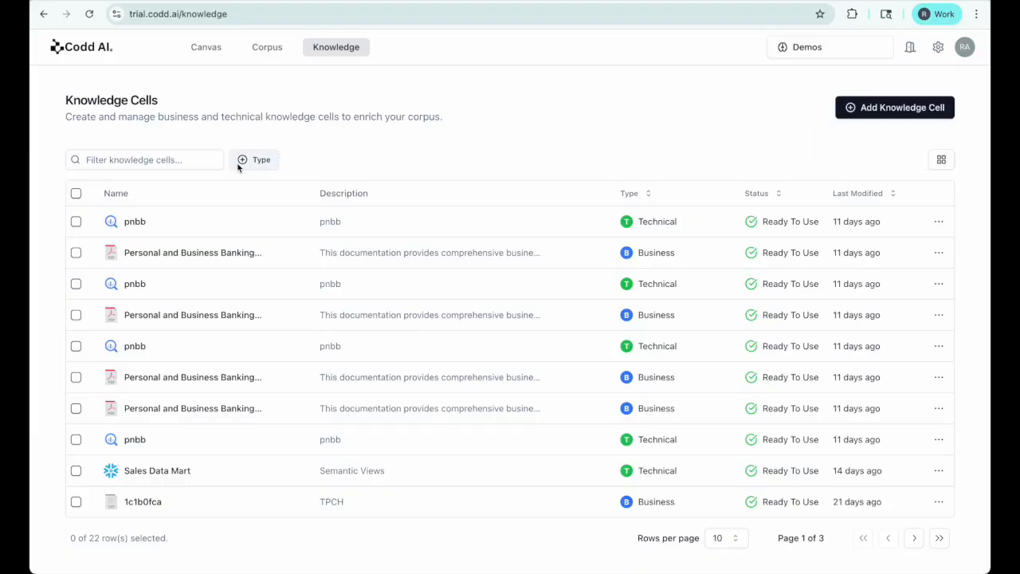
{"action": "left_click", "coordinate": [248, 165]}
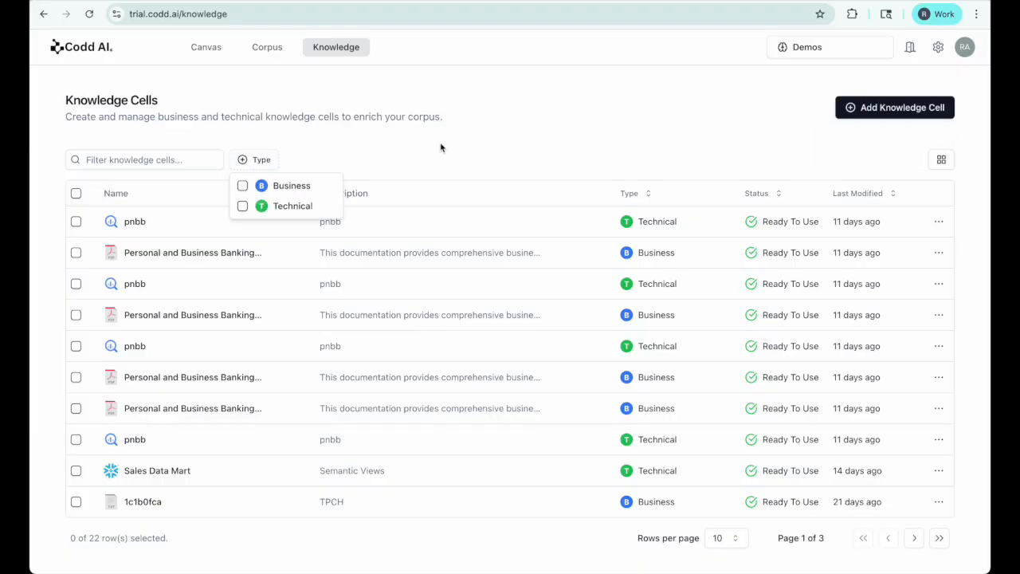
{"action": "left_click", "coordinate": [243, 188]}
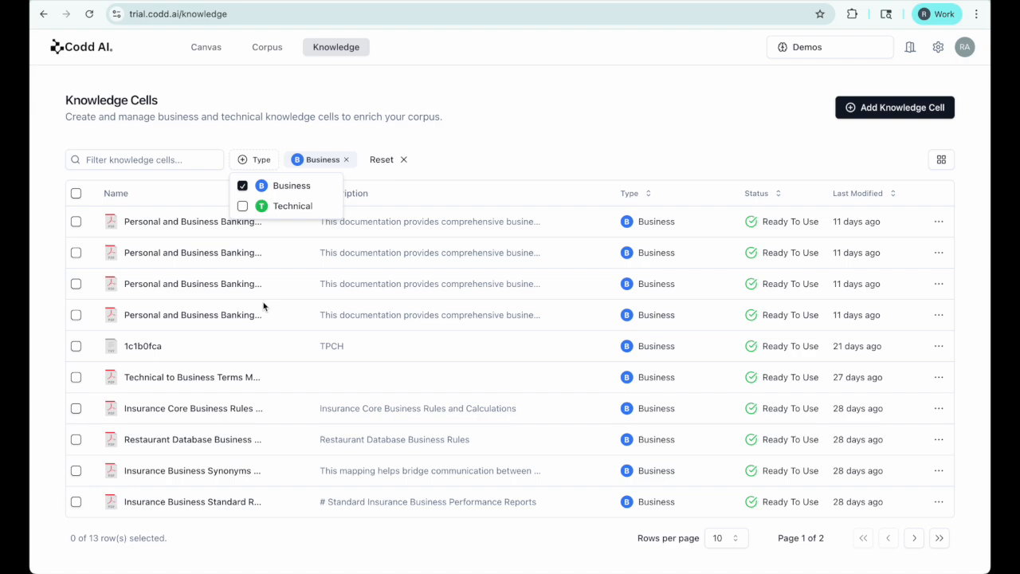
{"action": "left_click", "coordinate": [267, 50]}
{"action": "left_click", "coordinate": [267, 49]}
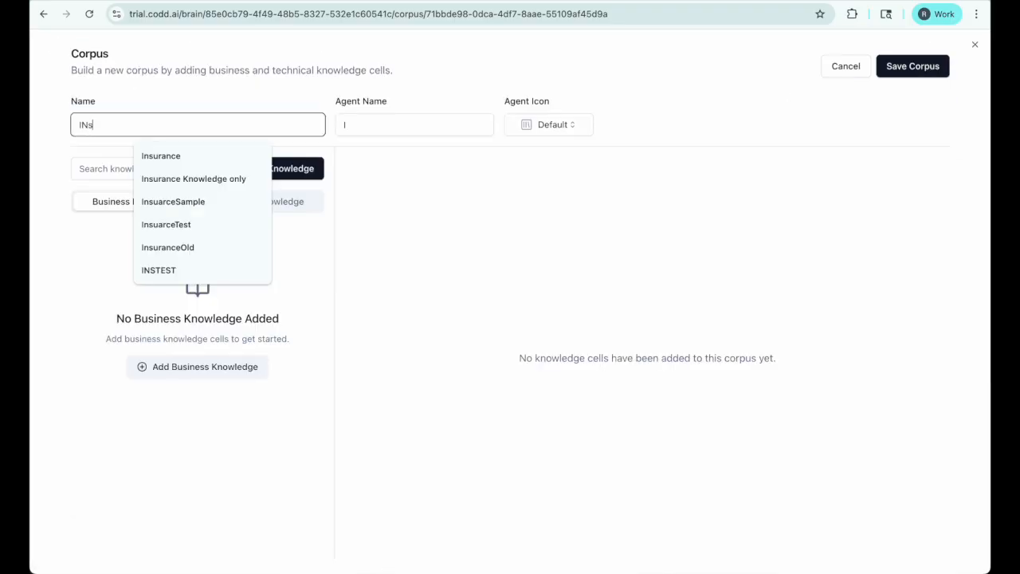
Step: Enter corpus name InsuranceDemo and agent name InsDemo, and choose the Strategy Master agent icon
{"action": "left_click", "coordinate": [187, 156]}
{"action": "type", "text": "Tes"}
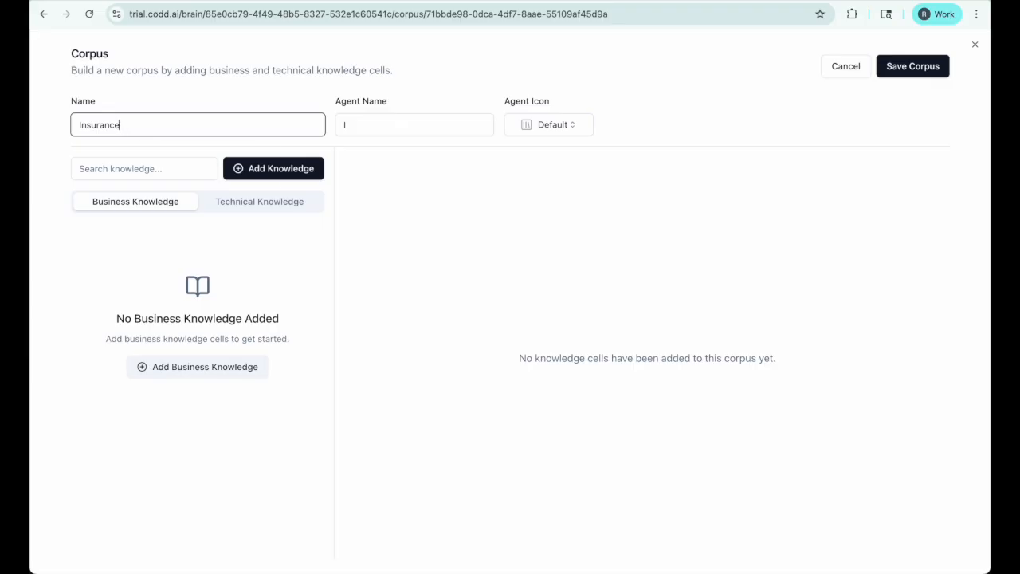
{"action": "type", "text": "Demo"}
{"action": "left_click", "coordinate": [384, 128]}
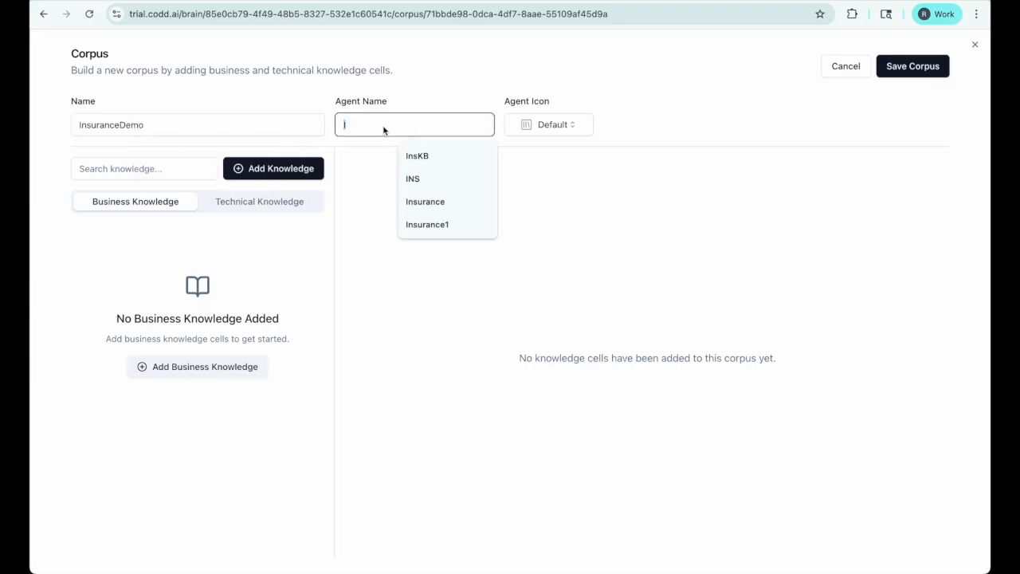
{"action": "type", "text": "InsDE"}
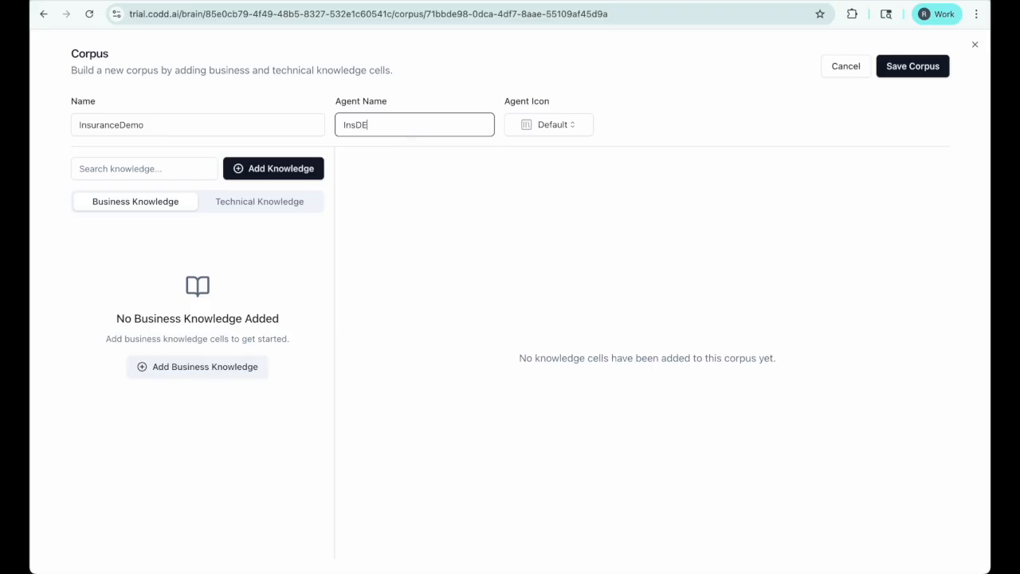
{"action": "key", "text": "BackSpace"}
{"action": "key", "text": "BackSpace"}
{"action": "key", "text": "BackSpace"}
{"action": "left_click", "coordinate": [566, 126]}
{"action": "left_click", "coordinate": [560, 215]}
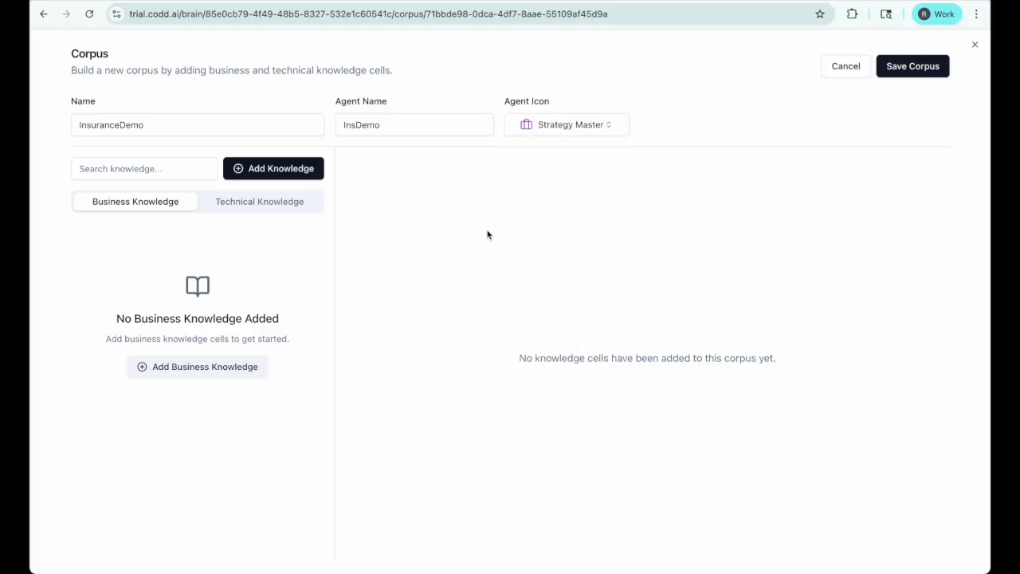
Step: Add the four knowledge cells matching 'Ins' to the corpus
{"action": "left_click", "coordinate": [269, 171]}
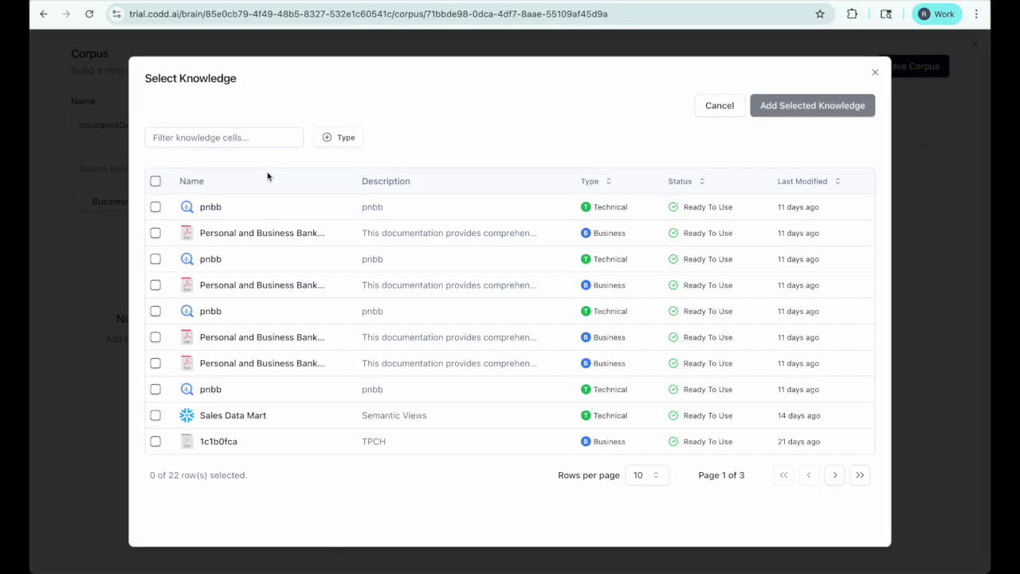
{"action": "left_click", "coordinate": [235, 138]}
{"action": "type", "text": "Ins"}
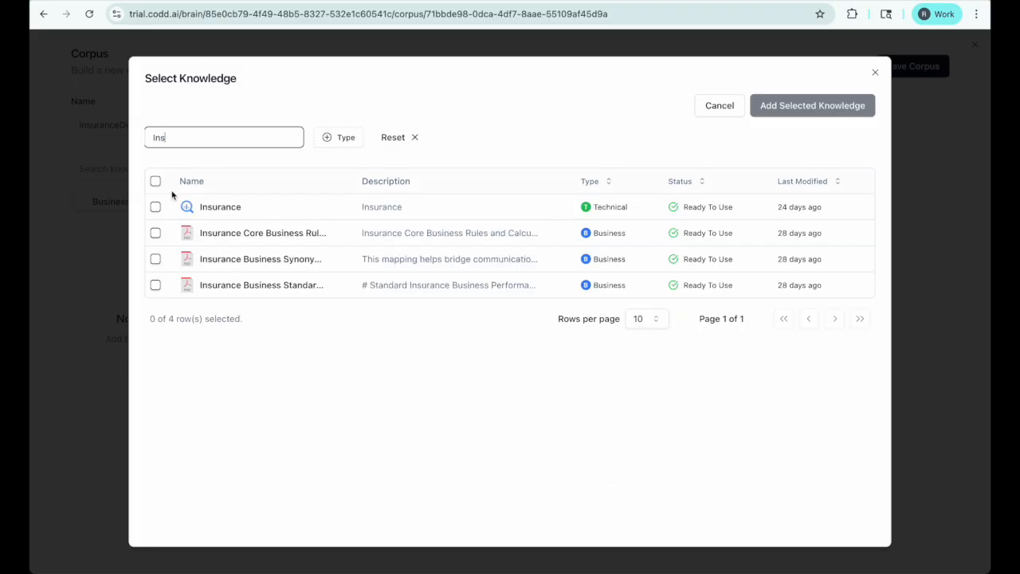
{"action": "left_click", "coordinate": [155, 180]}
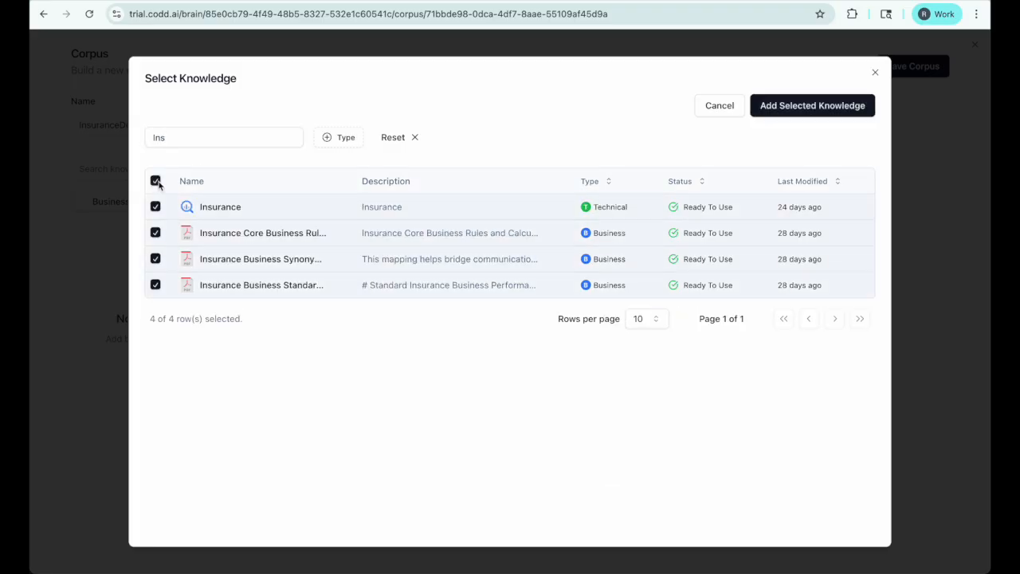
{"action": "left_click", "coordinate": [814, 116]}
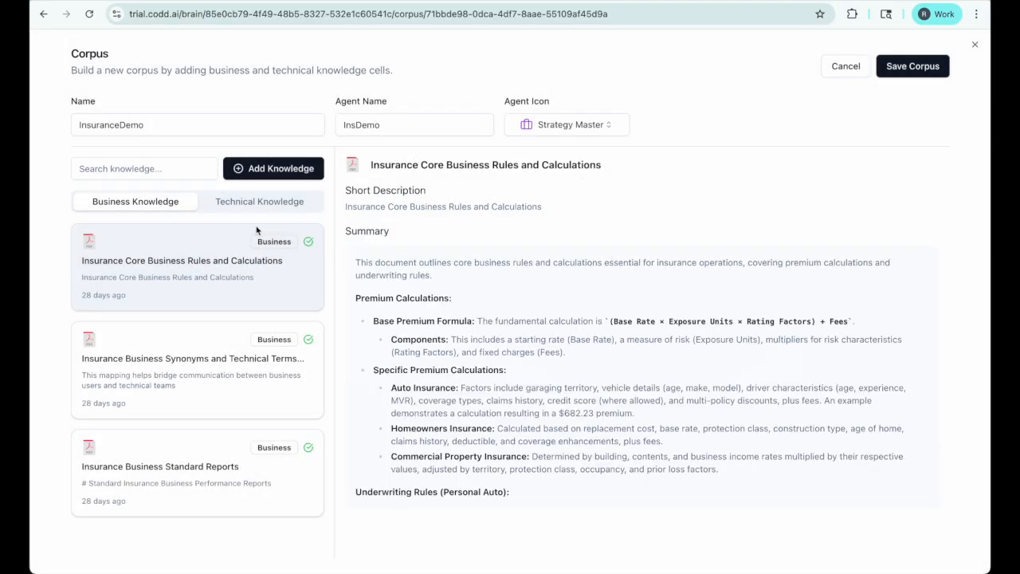
Step: Review the Insurance business and technical knowledge cards, then save the corpus
{"action": "left_click", "coordinate": [203, 372]}
{"action": "left_click", "coordinate": [195, 440]}
{"action": "left_click", "coordinate": [185, 388]}
{"action": "left_click", "coordinate": [176, 309]}
{"action": "left_click", "coordinate": [179, 385]}
{"action": "left_click", "coordinate": [186, 463]}
{"action": "left_click", "coordinate": [197, 388]}
{"action": "left_click", "coordinate": [198, 291]}
{"action": "left_click", "coordinate": [244, 202]}
{"action": "left_click", "coordinate": [135, 200]}
{"action": "left_click", "coordinate": [912, 67]}
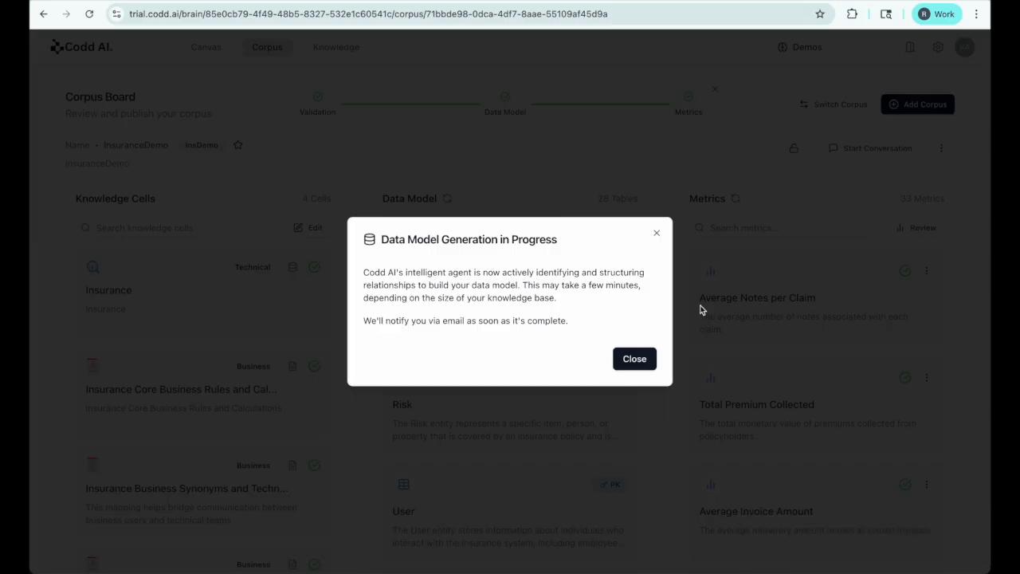
Step: Dismiss the generation notice, switch to the existing Insurance corpus and open its Data Model Review
{"action": "left_click", "coordinate": [634, 359]}
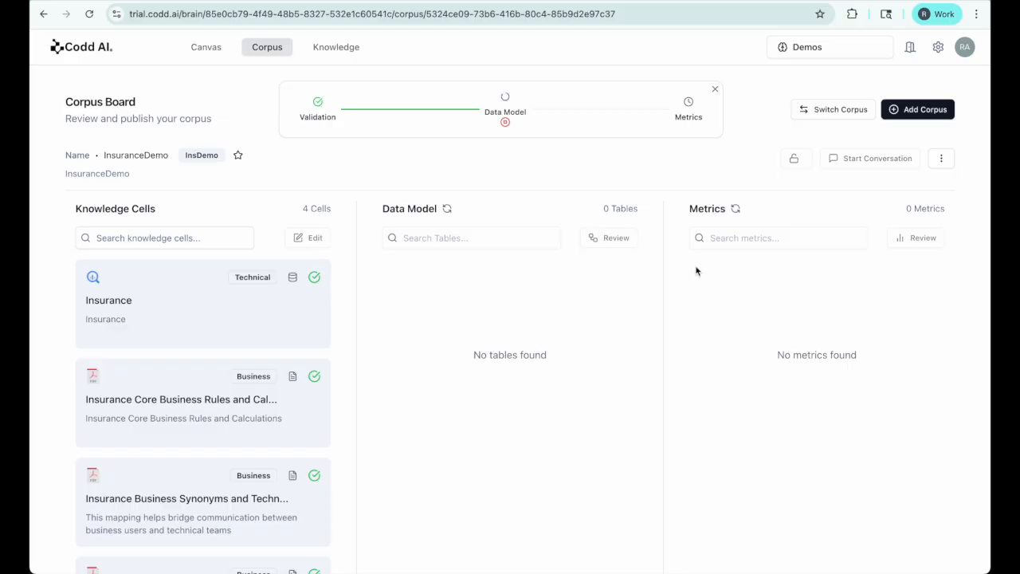
{"action": "left_click", "coordinate": [840, 111]}
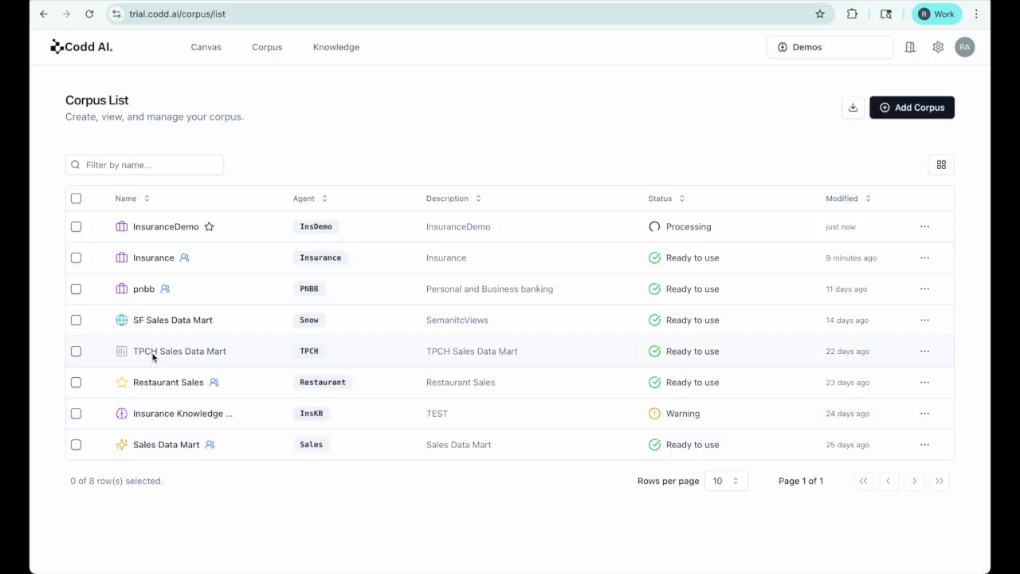
{"action": "left_click", "coordinate": [146, 258]}
{"action": "left_click", "coordinate": [615, 228]}
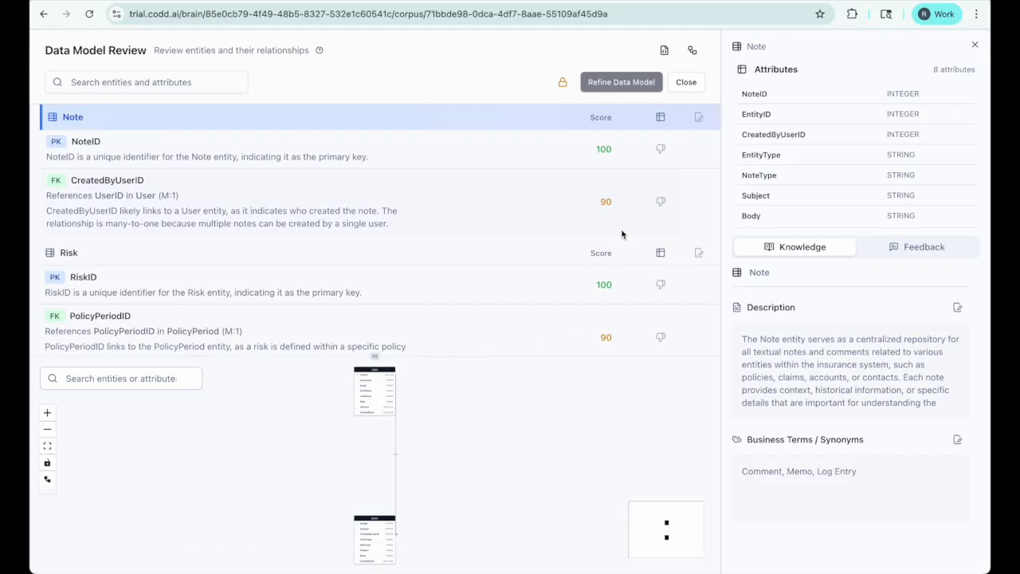
Step: Fit the diagram, place the USER table beside NOTE, then inspect and close the full ER view
{"action": "left_click", "coordinate": [47, 446]}
{"action": "left_click_drag", "start_coordinate": [319, 456], "coordinate": [548, 448]}
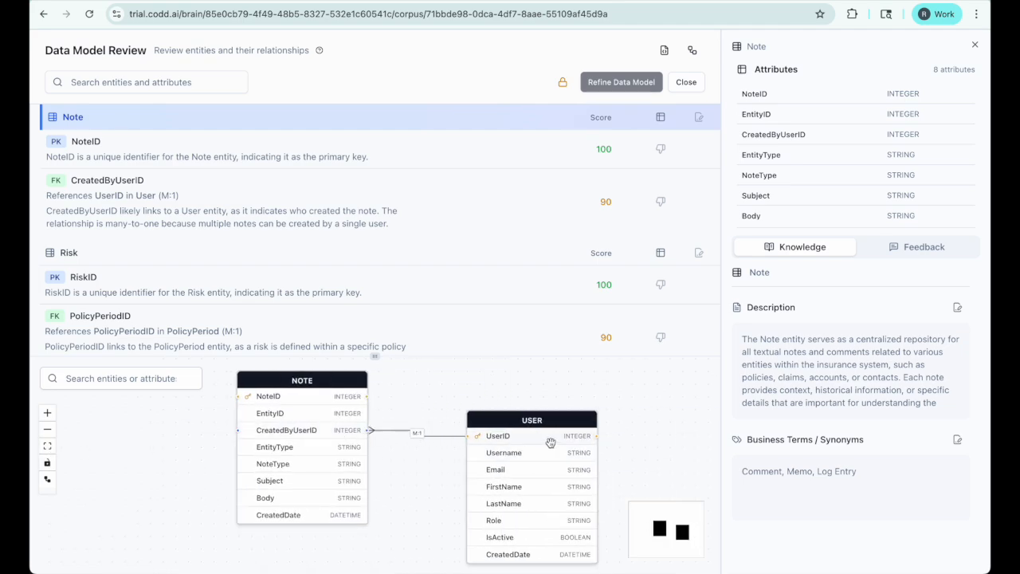
{"action": "left_click", "coordinate": [692, 51]}
{"action": "scroll", "coordinate": [626, 266], "scroll_direction": "up", "scroll_amount": 3}
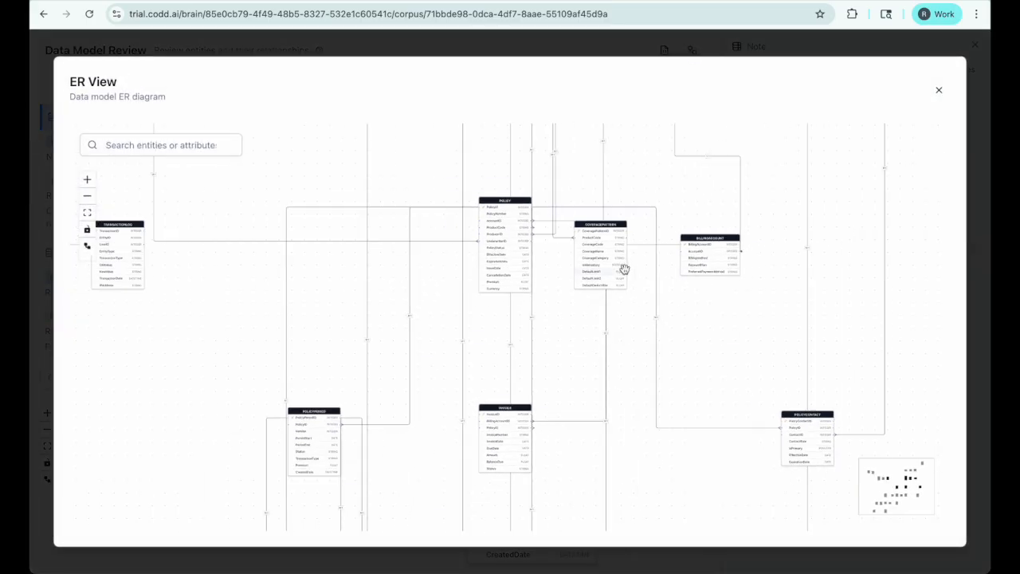
{"action": "scroll", "coordinate": [624, 269], "scroll_direction": "down", "scroll_amount": 2}
{"action": "scroll", "coordinate": [624, 268], "scroll_direction": "up", "scroll_amount": 4}
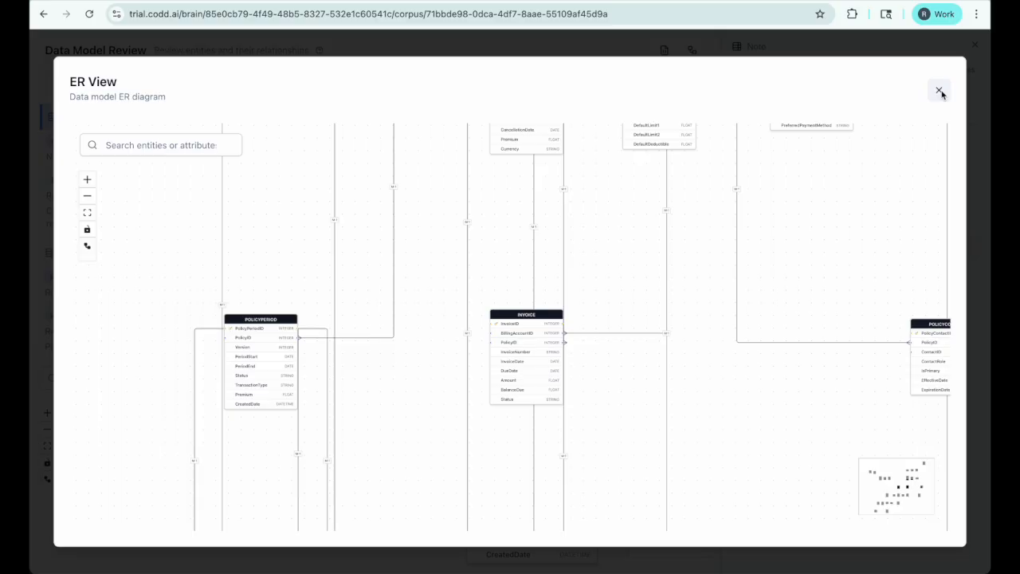
{"action": "left_click", "coordinate": [940, 91]}
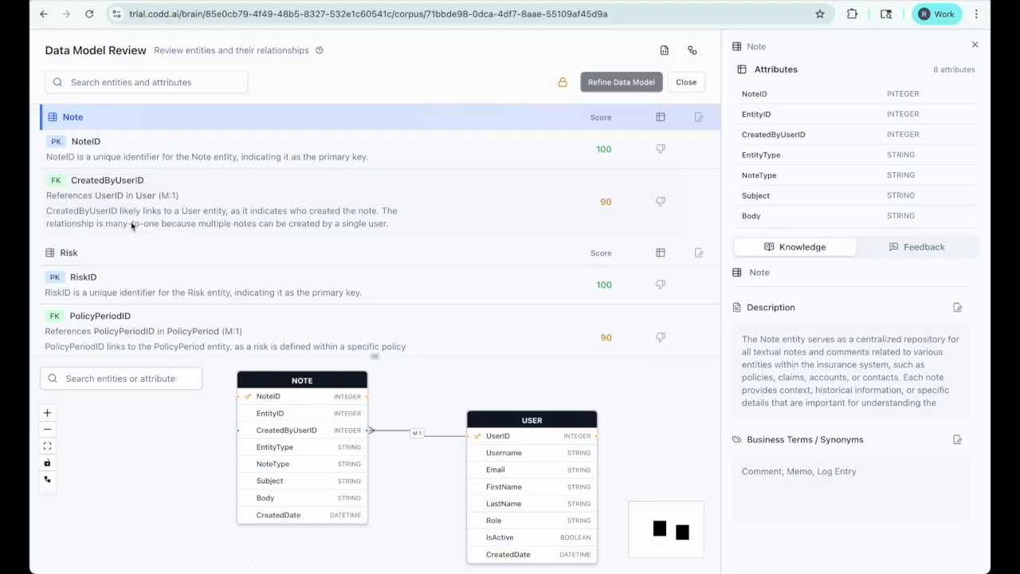
Step: Fit the whole entity diagram into the view
{"action": "scroll", "coordinate": [562, 266], "scroll_direction": "down", "scroll_amount": 1}
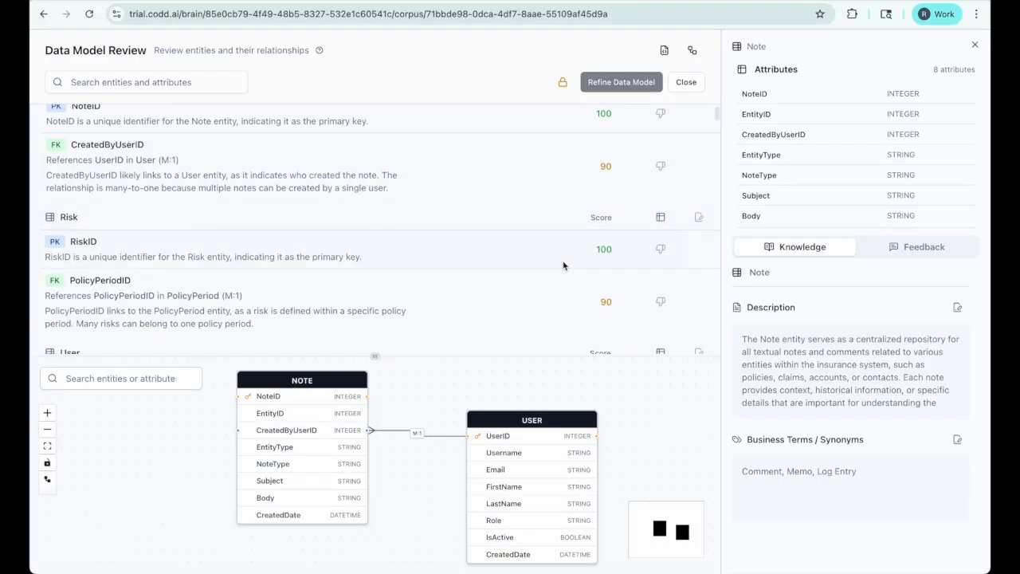
{"action": "scroll", "coordinate": [563, 265], "scroll_direction": "down", "scroll_amount": 5}
{"action": "scroll", "coordinate": [562, 266], "scroll_direction": "down", "scroll_amount": 12}
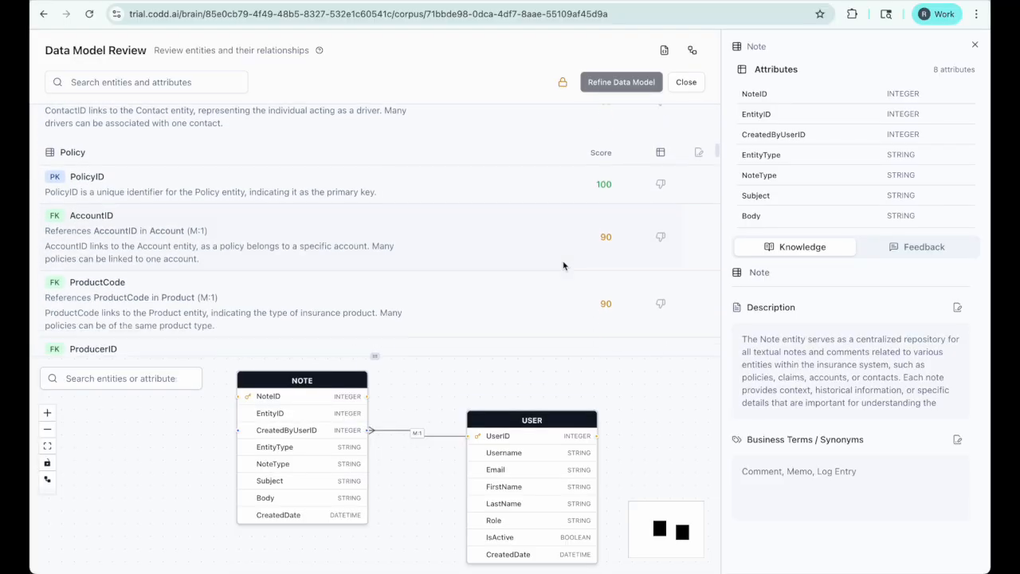
{"action": "scroll", "coordinate": [563, 265], "scroll_direction": "up", "scroll_amount": 15}
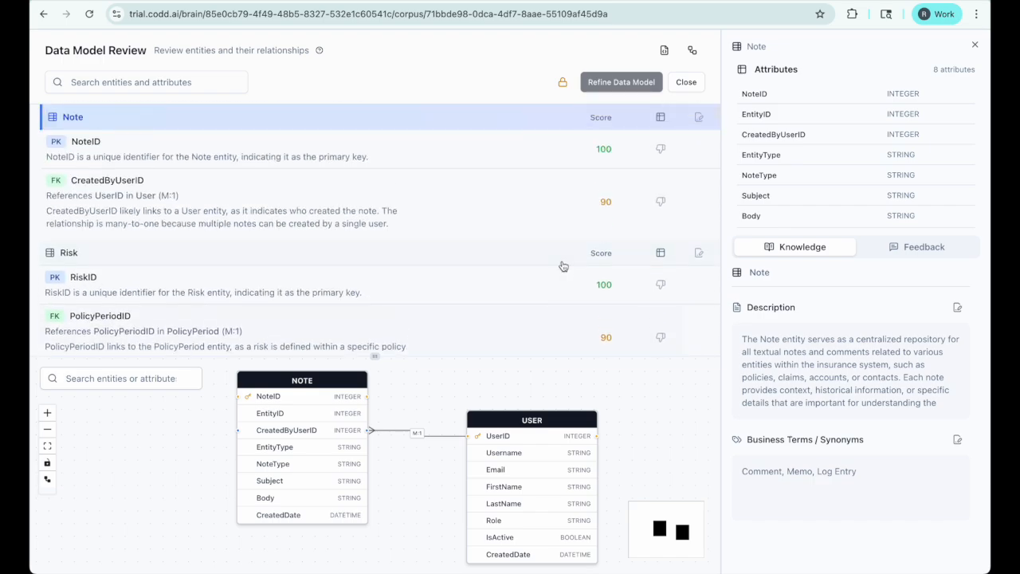
{"action": "scroll", "coordinate": [563, 265], "scroll_direction": "down", "scroll_amount": 15}
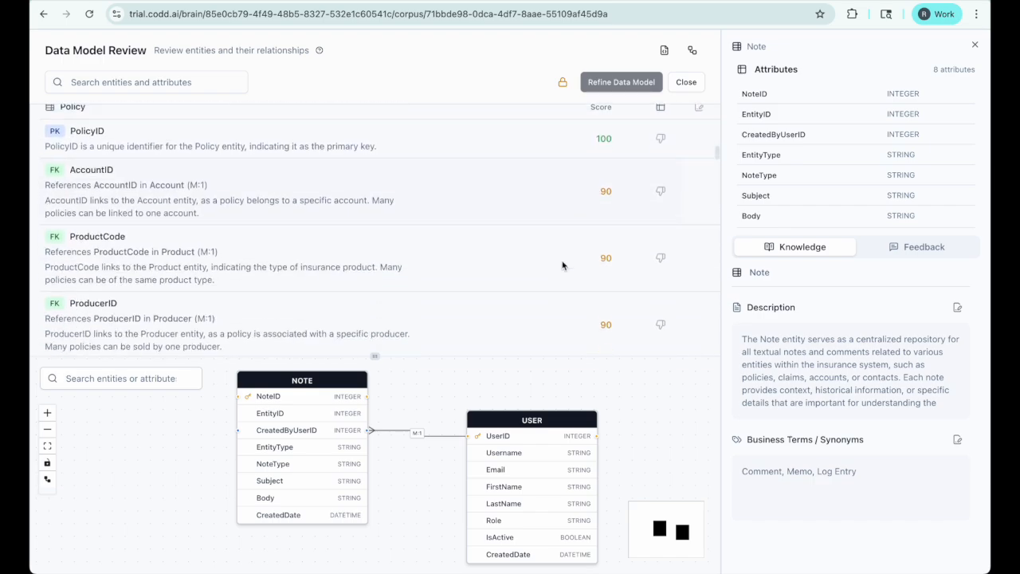
{"action": "scroll", "coordinate": [562, 265], "scroll_direction": "up", "scroll_amount": 2}
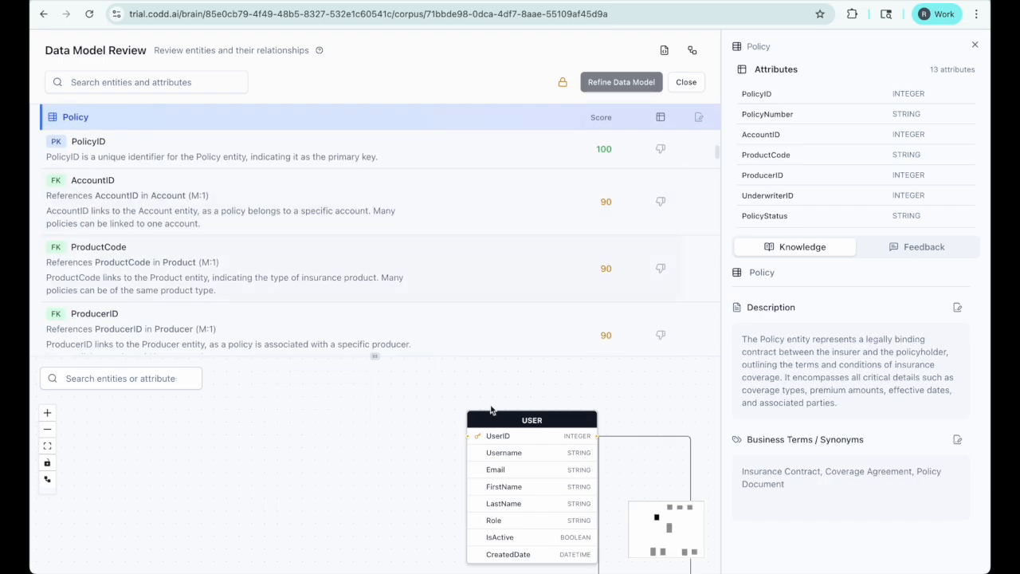
{"action": "left_click", "coordinate": [47, 445]}
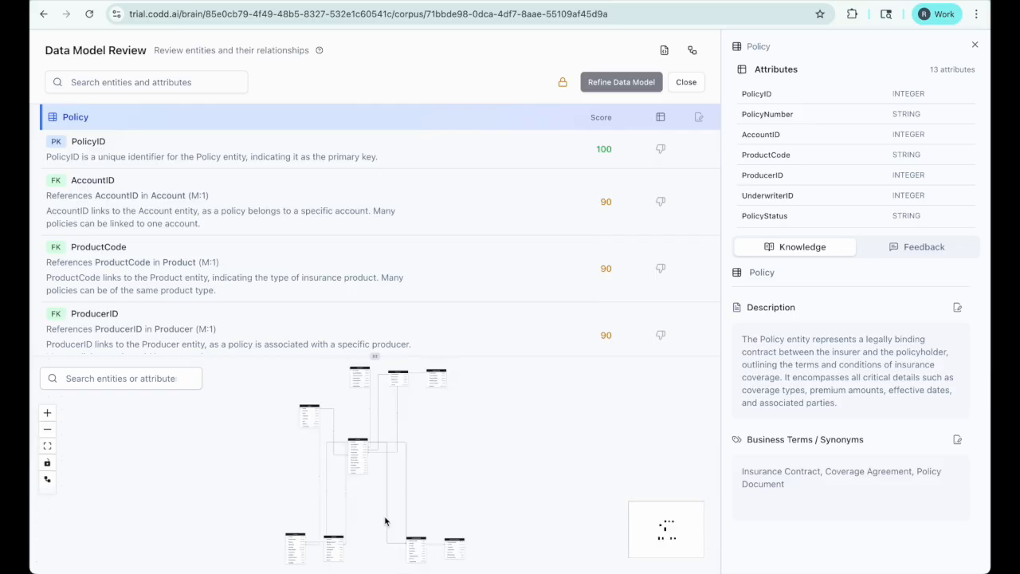
Step: Show the PolicyStatus description, then give thumbs-down feedback on Note's CreatedByUserID key
{"action": "scroll", "coordinate": [365, 471], "scroll_direction": "up", "scroll_amount": 5}
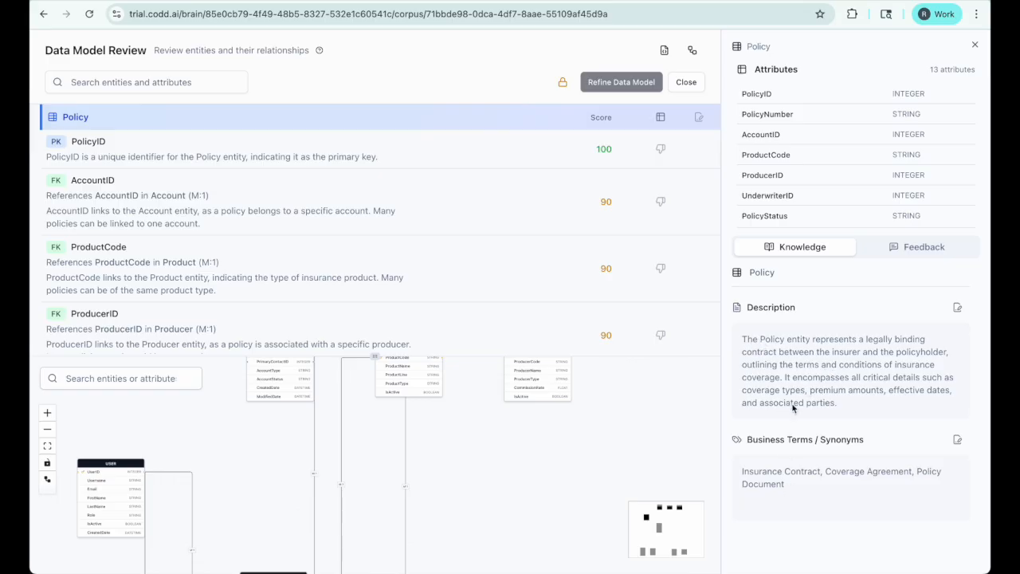
{"action": "scroll", "coordinate": [796, 184], "scroll_direction": "down", "scroll_amount": 1}
{"action": "left_click", "coordinate": [796, 164]}
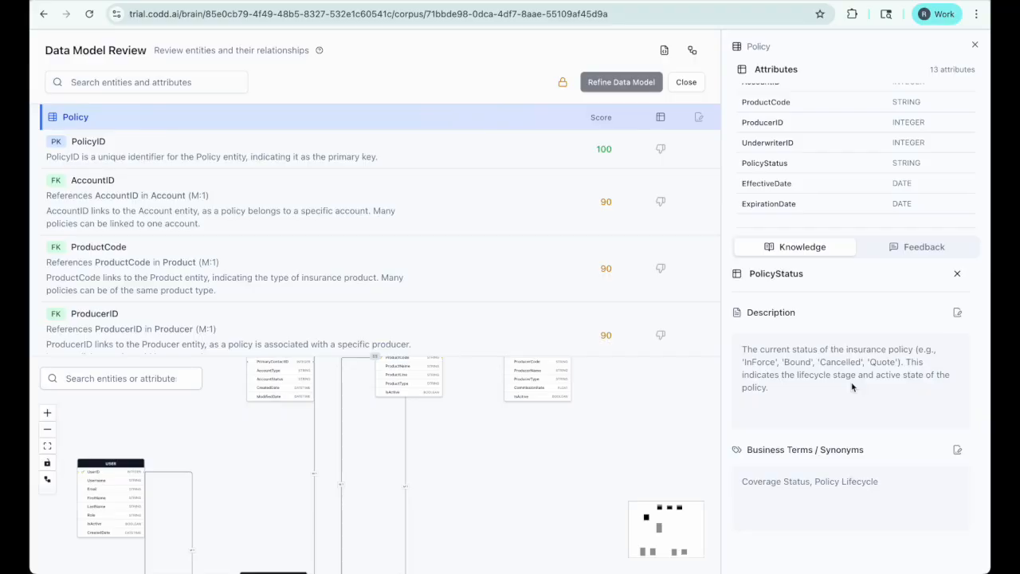
{"action": "scroll", "coordinate": [661, 204], "scroll_direction": "down", "scroll_amount": 5}
{"action": "left_click", "coordinate": [661, 203]}
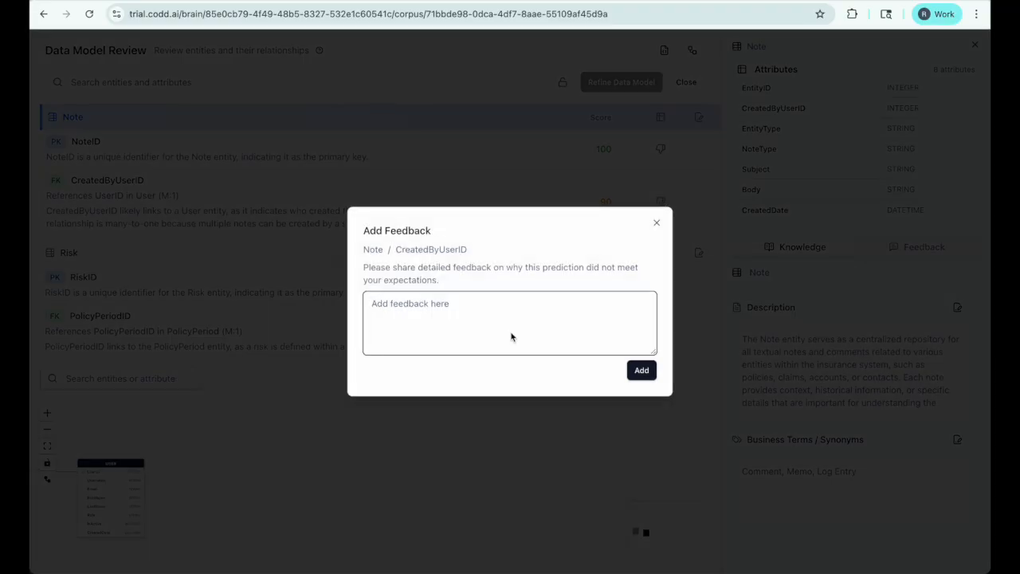
Step: Close the feedback form unsubmitted and check the Note entity's Feedback tab
{"action": "left_click", "coordinate": [657, 223]}
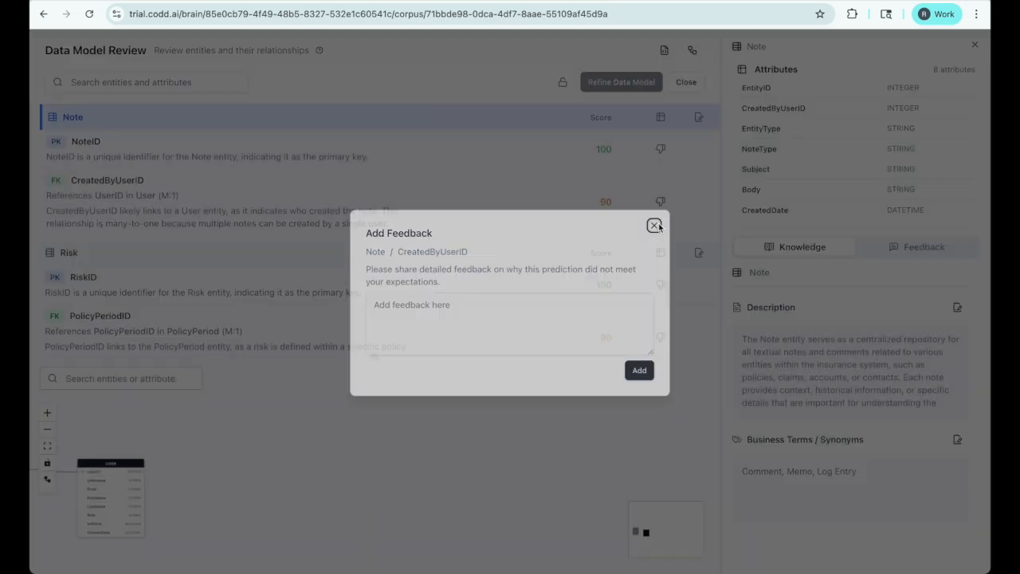
{"action": "scroll", "coordinate": [660, 263], "scroll_direction": "down", "scroll_amount": 2}
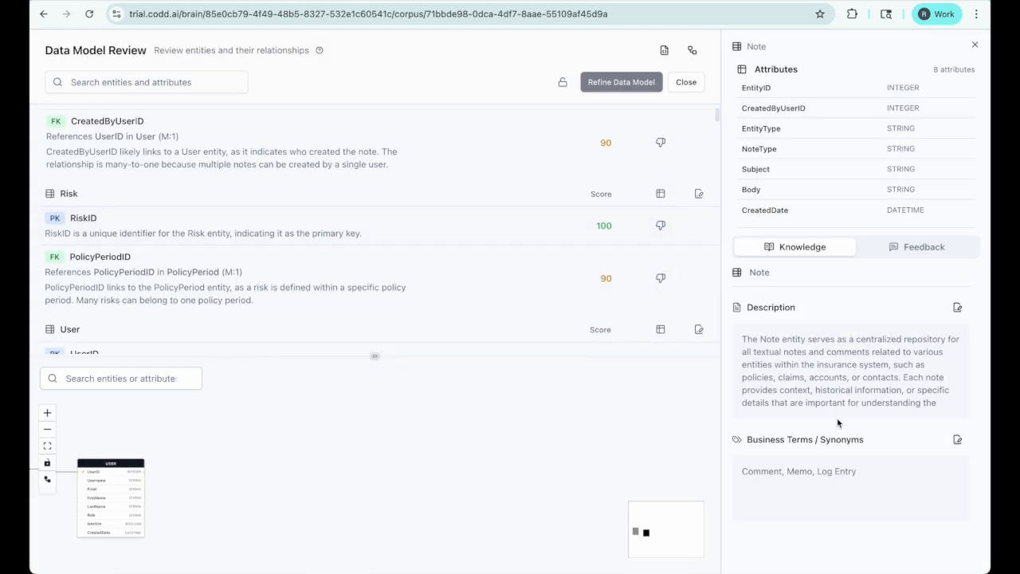
{"action": "left_click", "coordinate": [908, 248]}
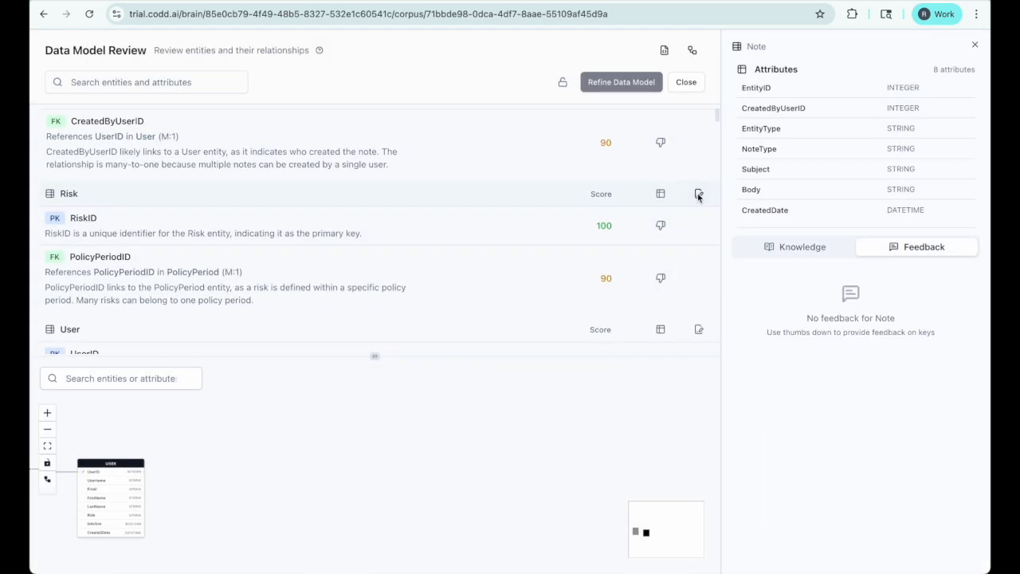
Step: Open the Risk entity's key editor, look through it, and close it with Escape
{"action": "left_click", "coordinate": [698, 196]}
{"action": "scroll", "coordinate": [527, 321], "scroll_direction": "down", "scroll_amount": 2}
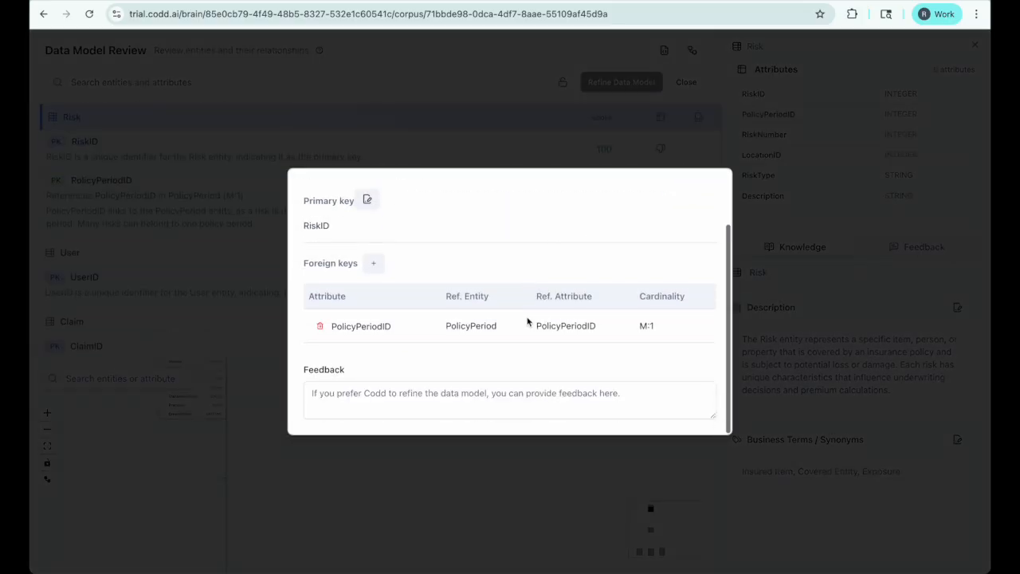
{"action": "scroll", "coordinate": [524, 337], "scroll_direction": "up", "scroll_amount": 2}
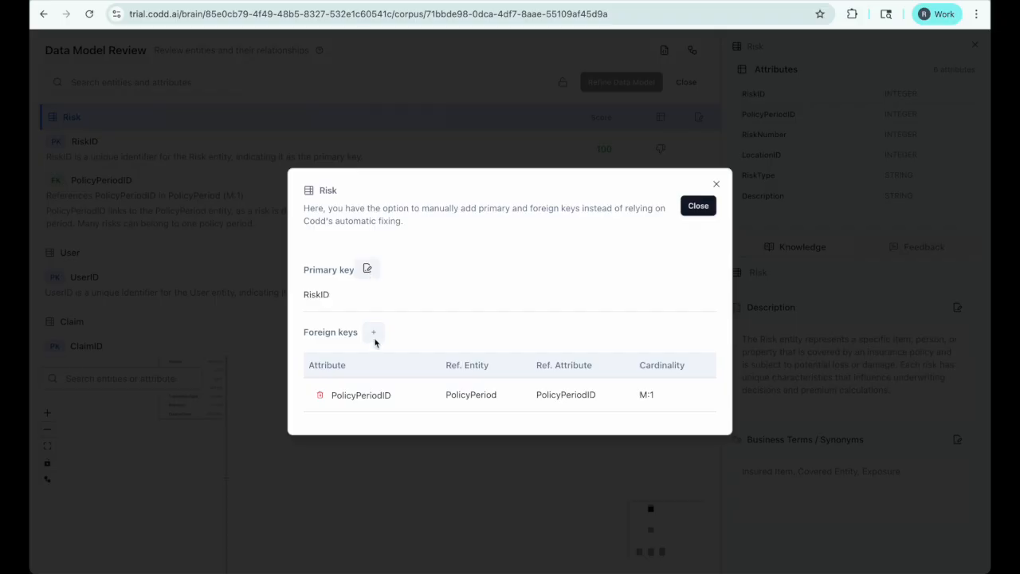
{"action": "scroll", "coordinate": [375, 344], "scroll_direction": "down", "scroll_amount": 1}
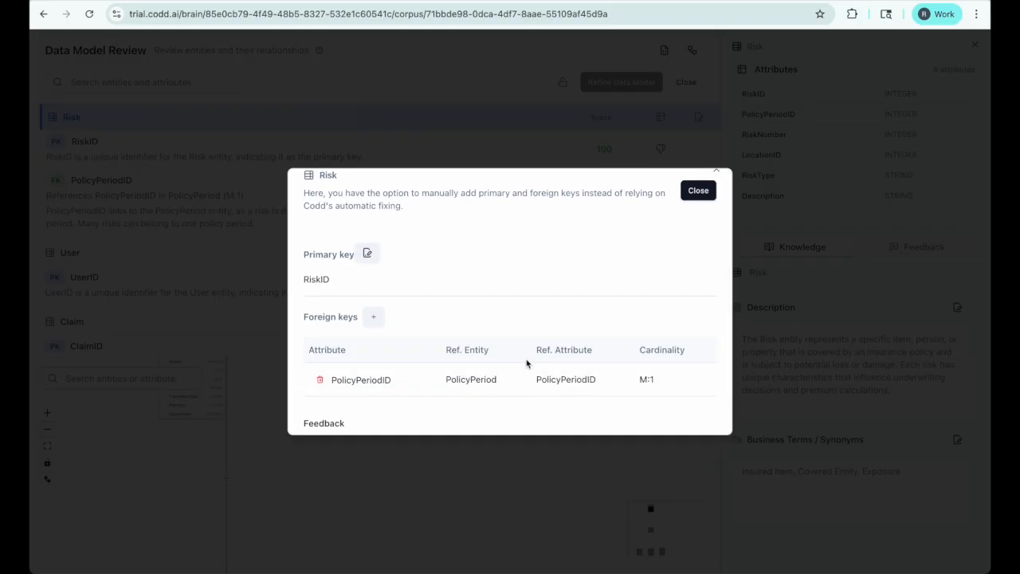
{"action": "scroll", "coordinate": [526, 362], "scroll_direction": "up", "scroll_amount": 1}
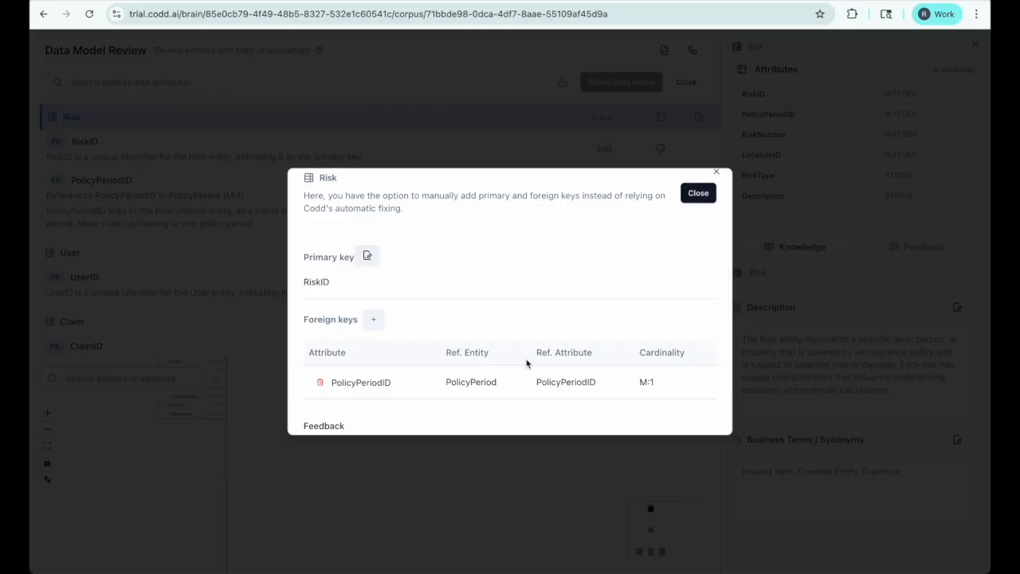
{"action": "key", "text": "Escape"}
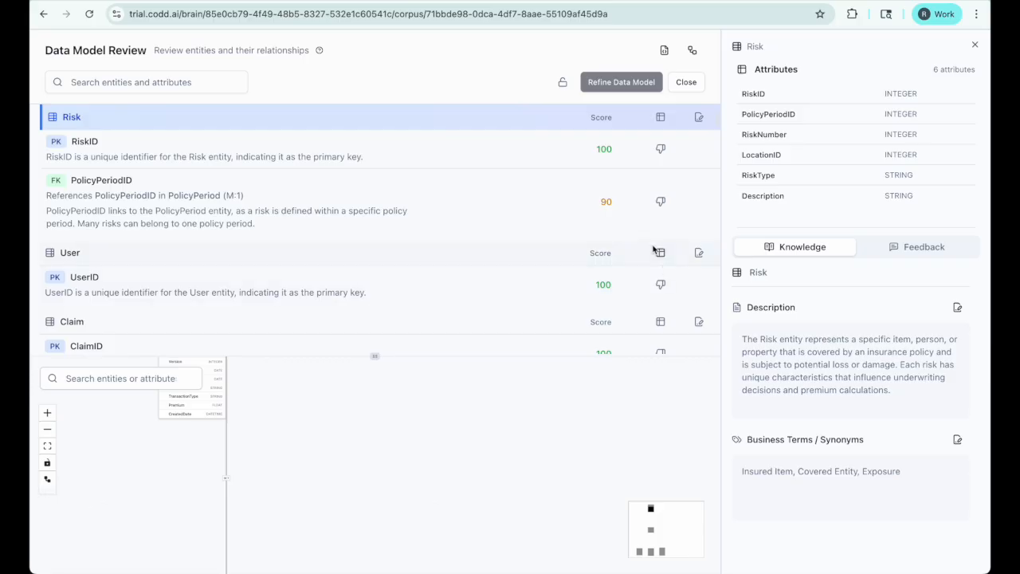
Step: Lock the data model as read-only and return to the Insurance Corpus Board
{"action": "left_click", "coordinate": [563, 83]}
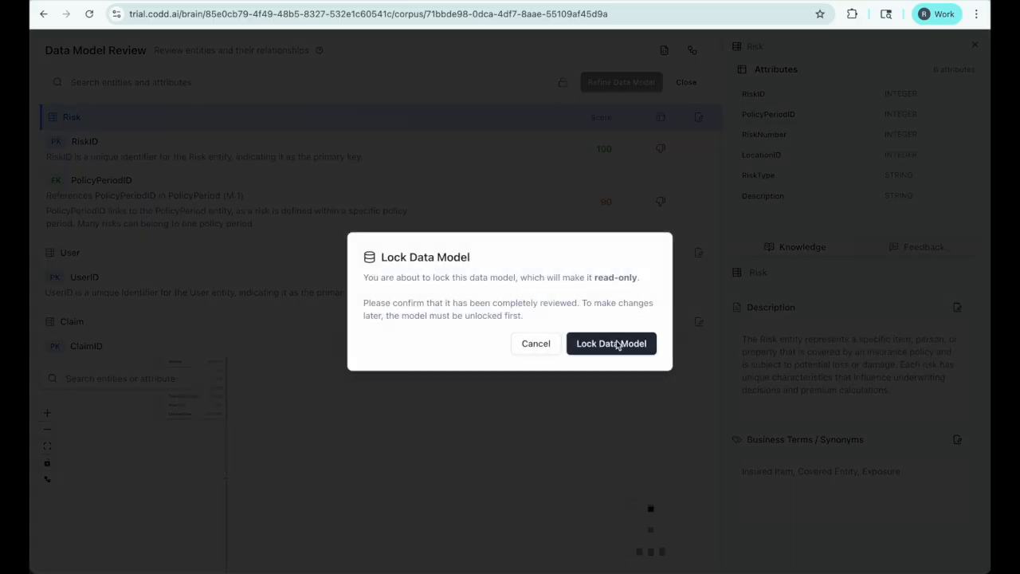
{"action": "left_click", "coordinate": [615, 343]}
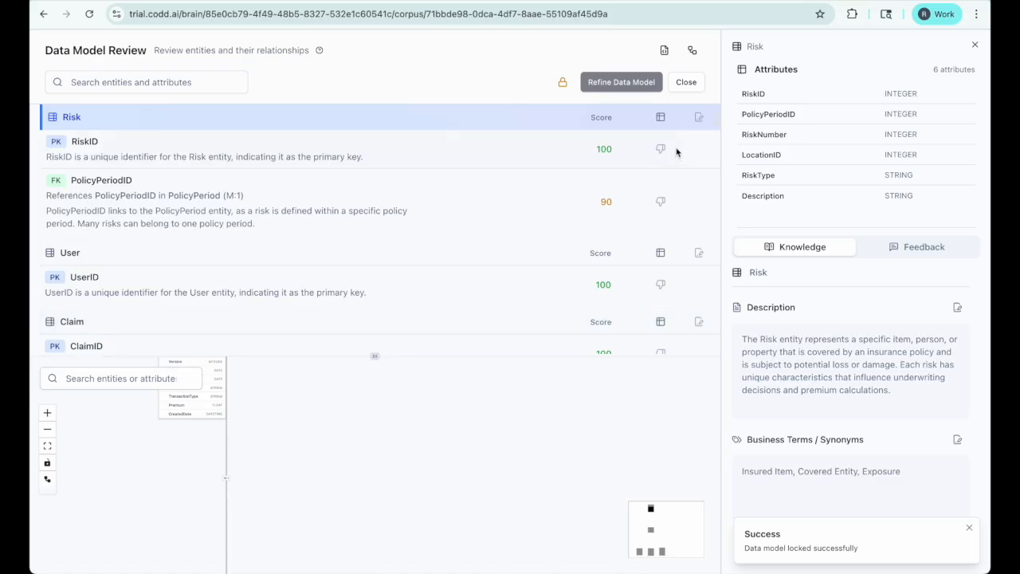
{"action": "left_click", "coordinate": [973, 46]}
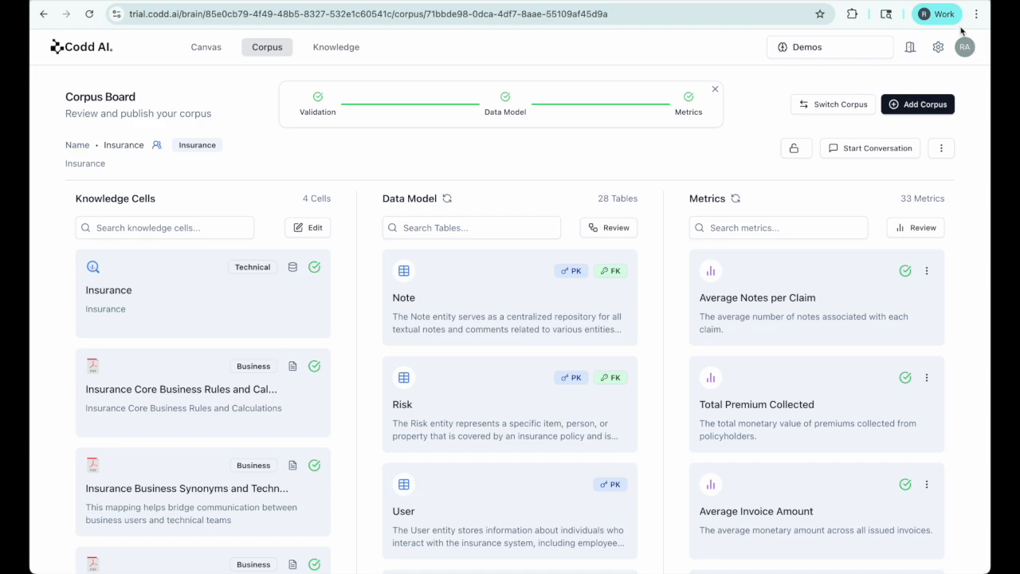
{"action": "scroll", "coordinate": [810, 387], "scroll_direction": "down", "scroll_amount": 7}
{"action": "scroll", "coordinate": [810, 387], "scroll_direction": "up", "scroll_amount": 7}
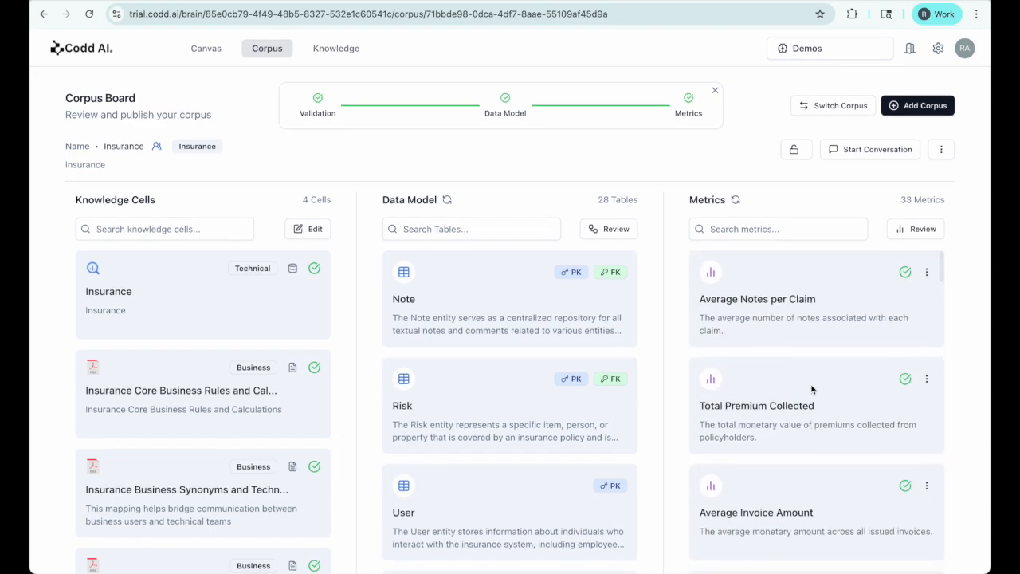
Step: Run the Average Notes per Claim metric from the Metrics review
{"action": "left_click", "coordinate": [923, 230]}
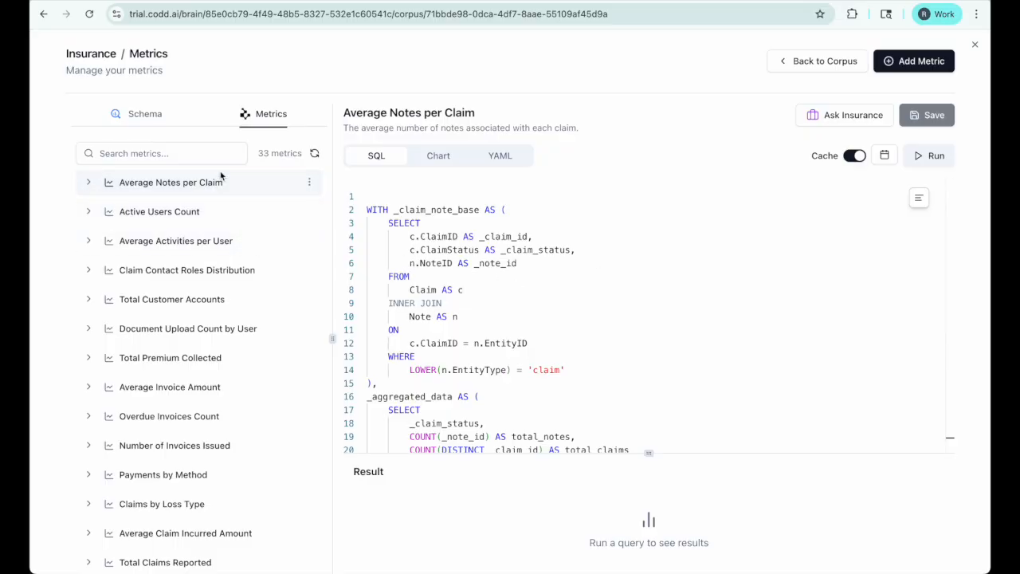
{"action": "left_click", "coordinate": [89, 183]}
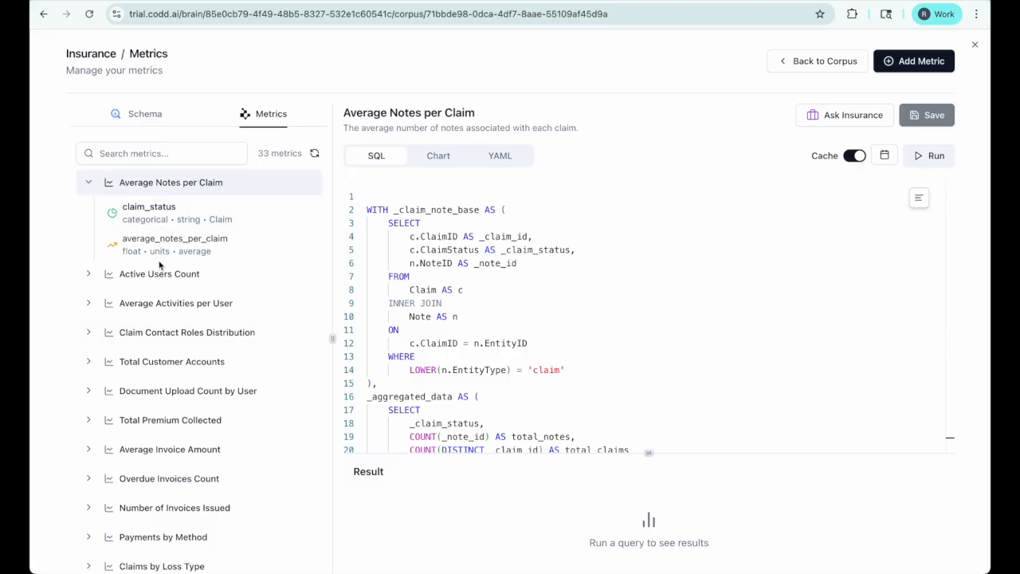
{"action": "left_click", "coordinate": [933, 157]}
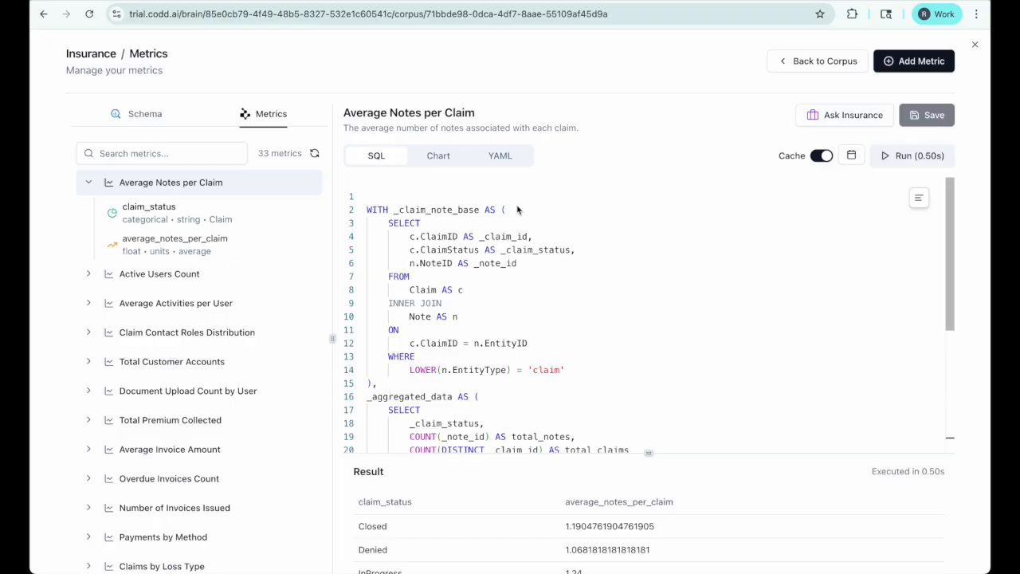
Step: Chart the results as a donut and check the cache refresh schedule (Daily, 00:00 UTC)
{"action": "left_click", "coordinate": [450, 161]}
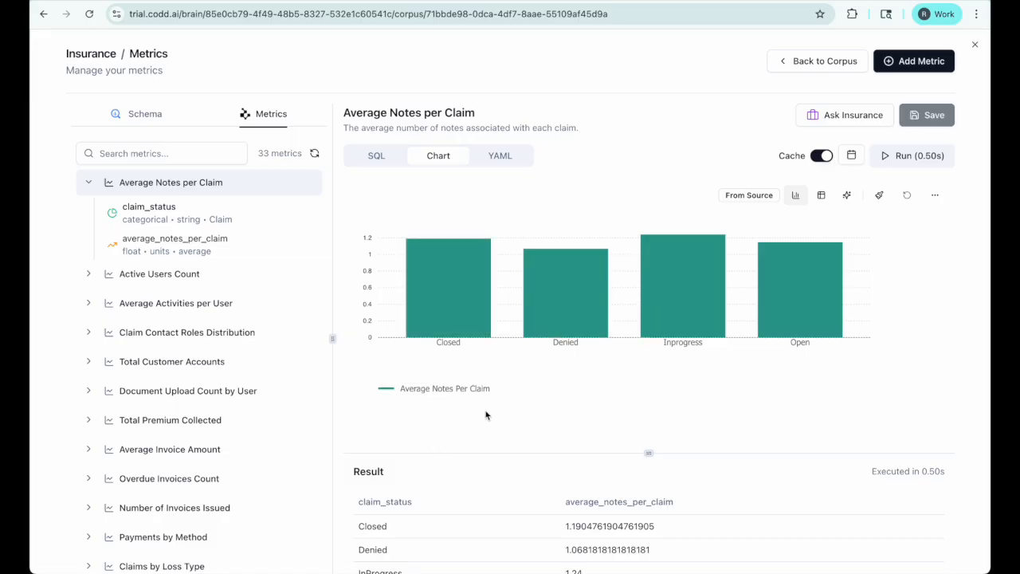
{"action": "left_click", "coordinate": [878, 194]}
{"action": "left_click", "coordinate": [833, 277]}
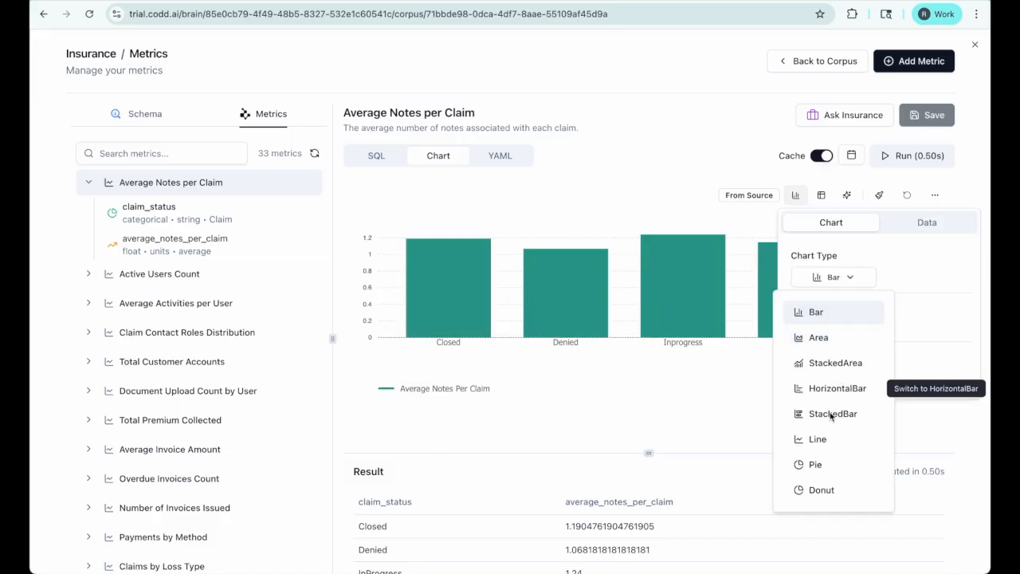
{"action": "left_click", "coordinate": [825, 490]}
{"action": "left_click", "coordinate": [715, 372]}
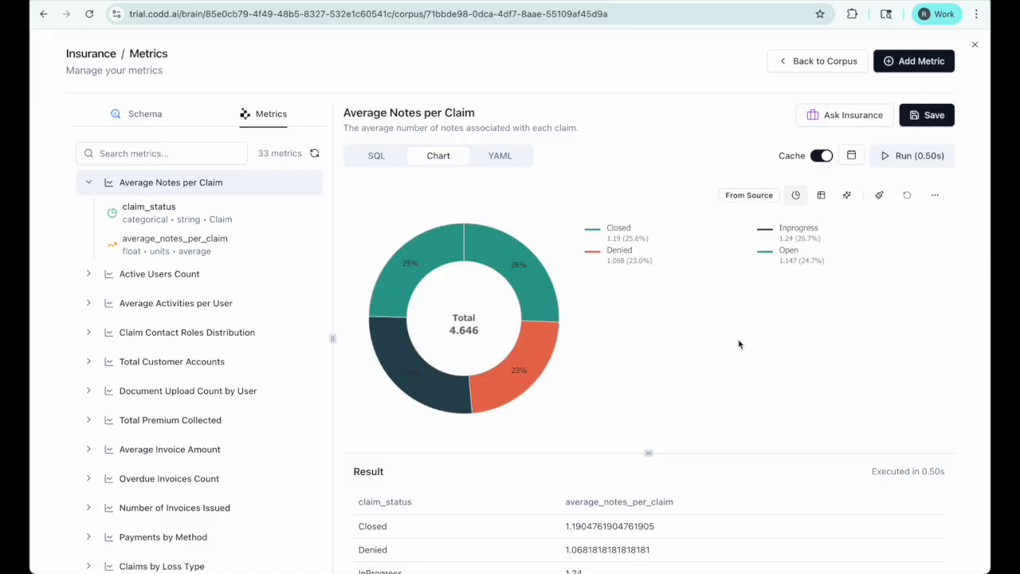
{"action": "left_click", "coordinate": [851, 156]}
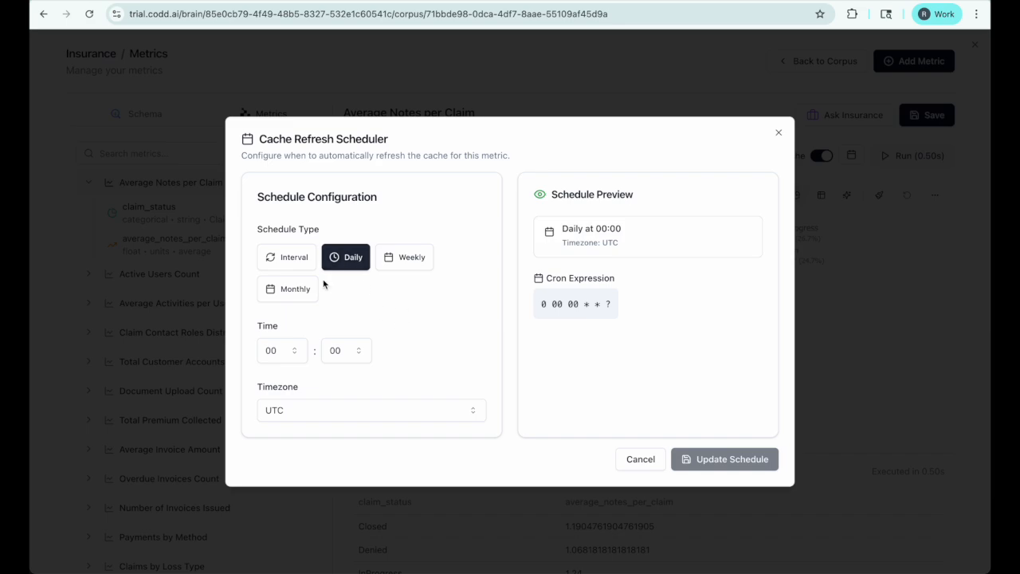
{"action": "left_click", "coordinate": [644, 462]}
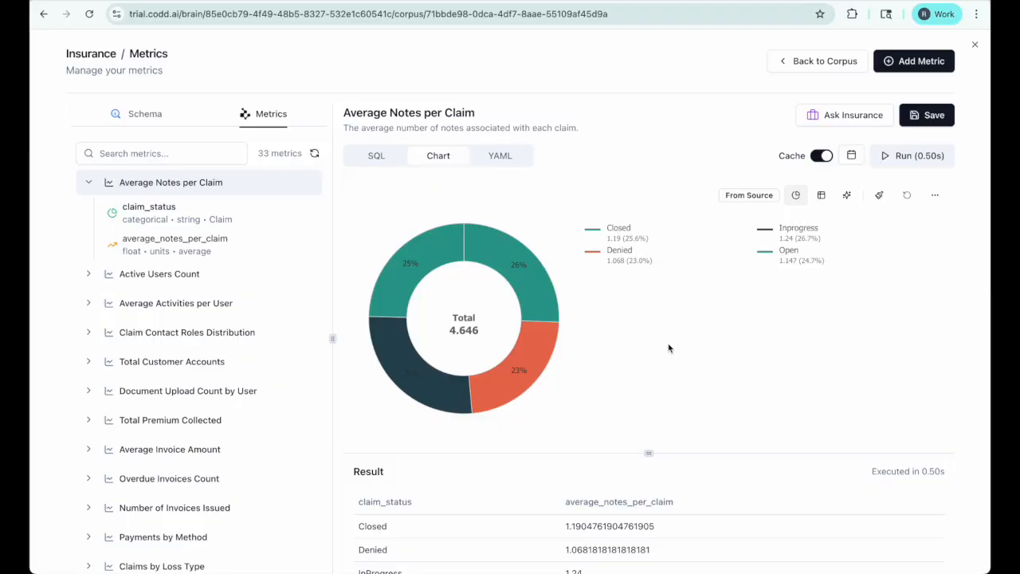
Step: View the current metric's YAML definition
{"action": "left_click", "coordinate": [508, 159]}
{"action": "scroll", "coordinate": [523, 367], "scroll_direction": "down", "scroll_amount": 8}
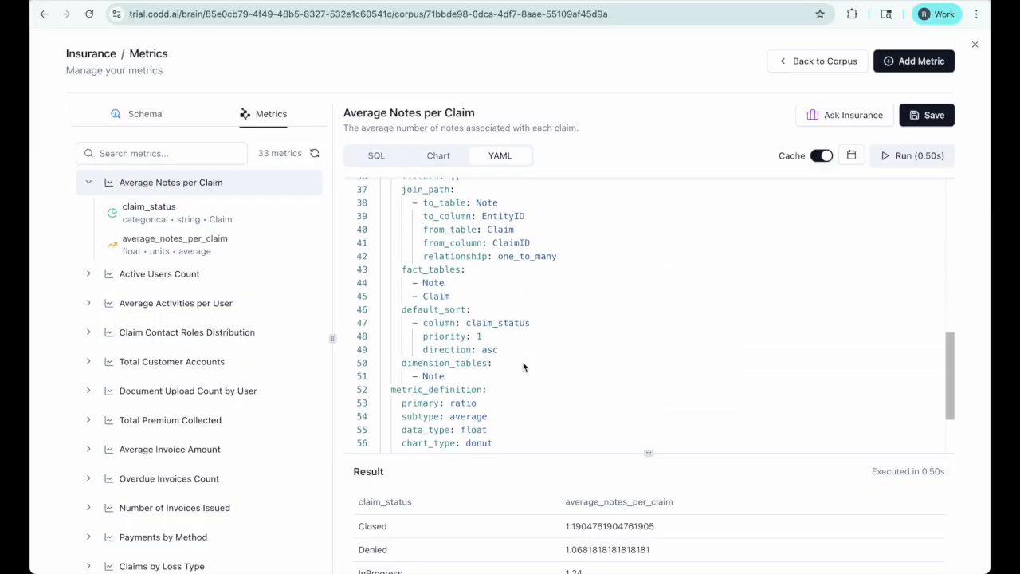
{"action": "scroll", "coordinate": [523, 366], "scroll_direction": "up", "scroll_amount": 8}
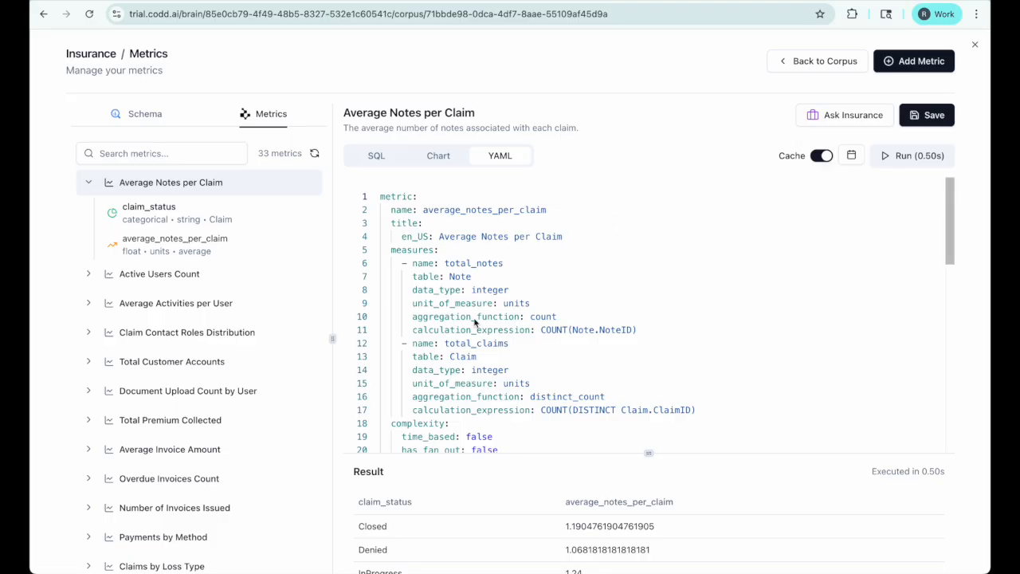
Step: Run the Active Users Count metric and show its SQL query
{"action": "left_click", "coordinate": [90, 275]}
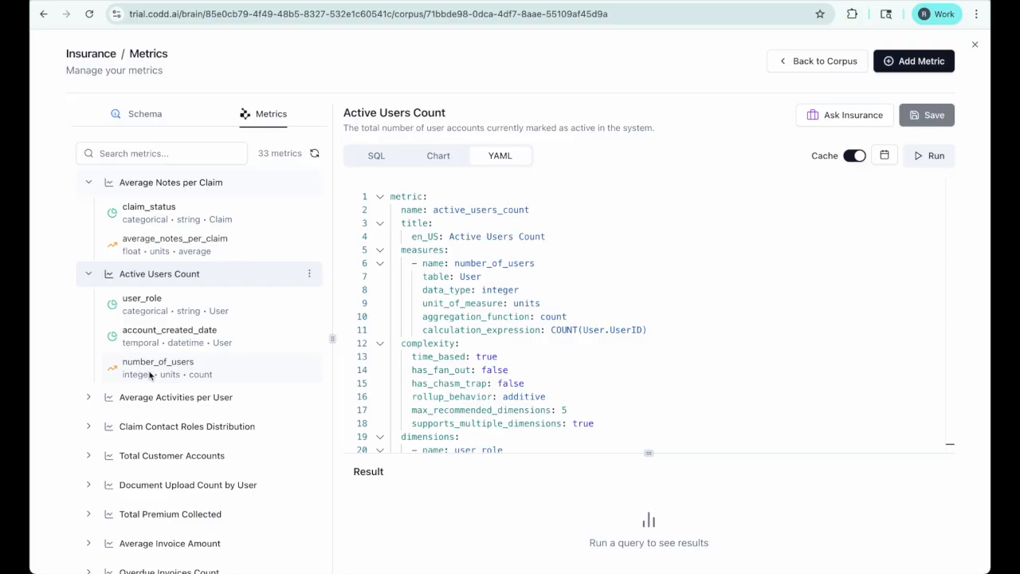
{"action": "left_click", "coordinate": [438, 156]}
{"action": "left_click", "coordinate": [932, 155]}
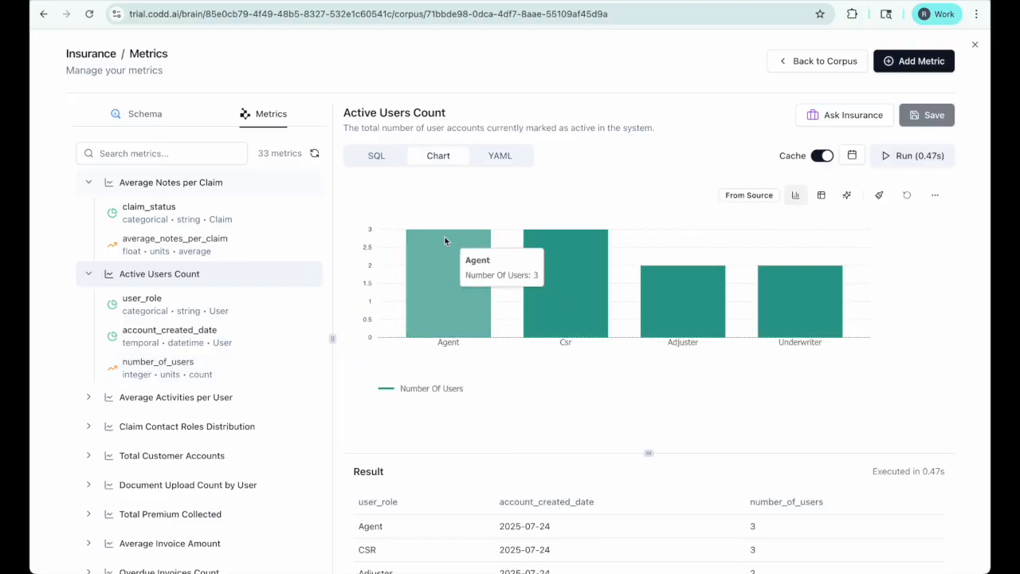
{"action": "left_click", "coordinate": [378, 156]}
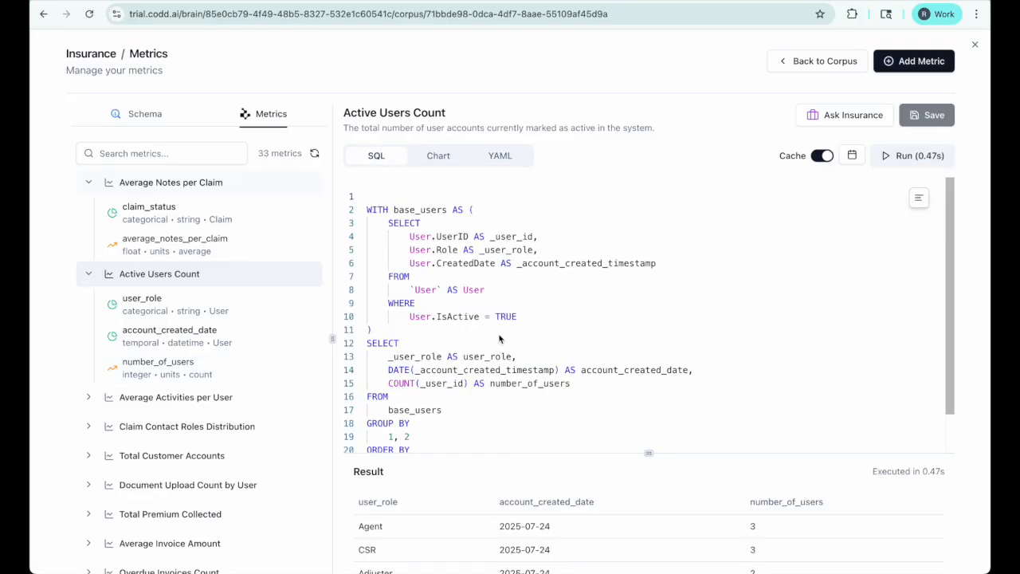
Step: Ask the assistant to rewrite the User.IsActive filter with 'include non active users also'
{"action": "left_click_drag", "start_coordinate": [409, 316], "coordinate": [517, 316]}
{"action": "left_click", "coordinate": [842, 114]}
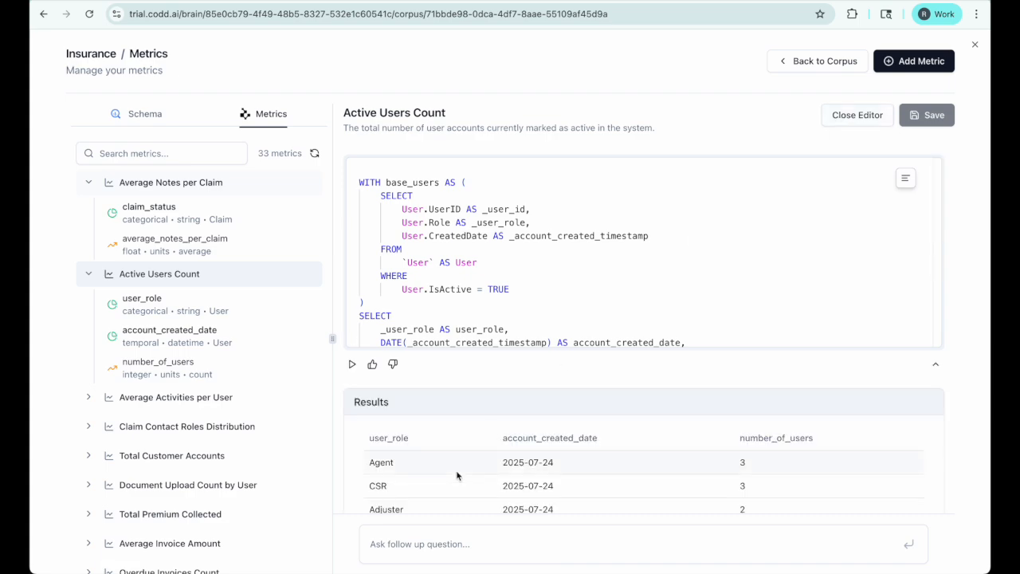
{"action": "type", "text": "include non active users also"}
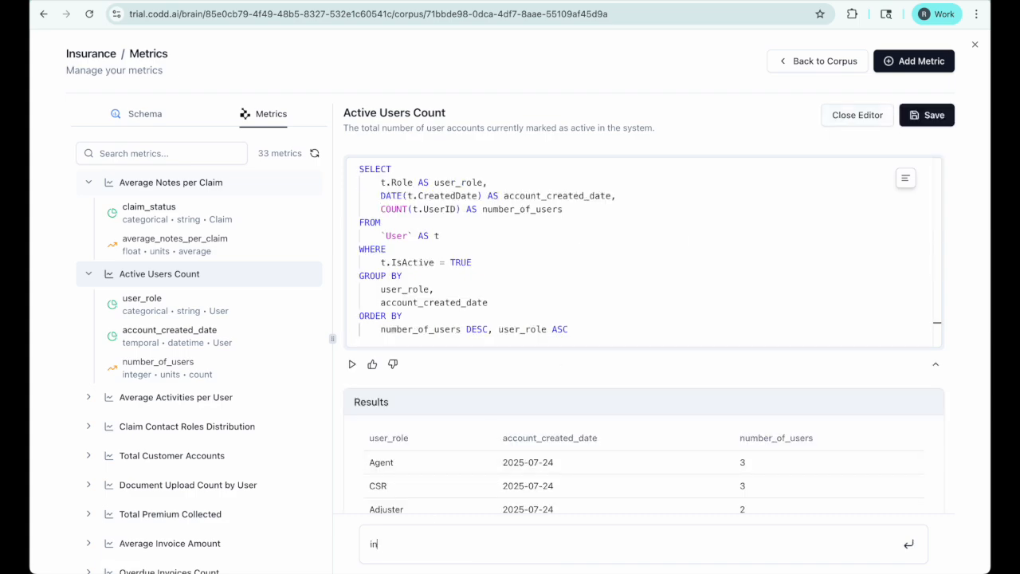
{"action": "key", "text": "Return"}
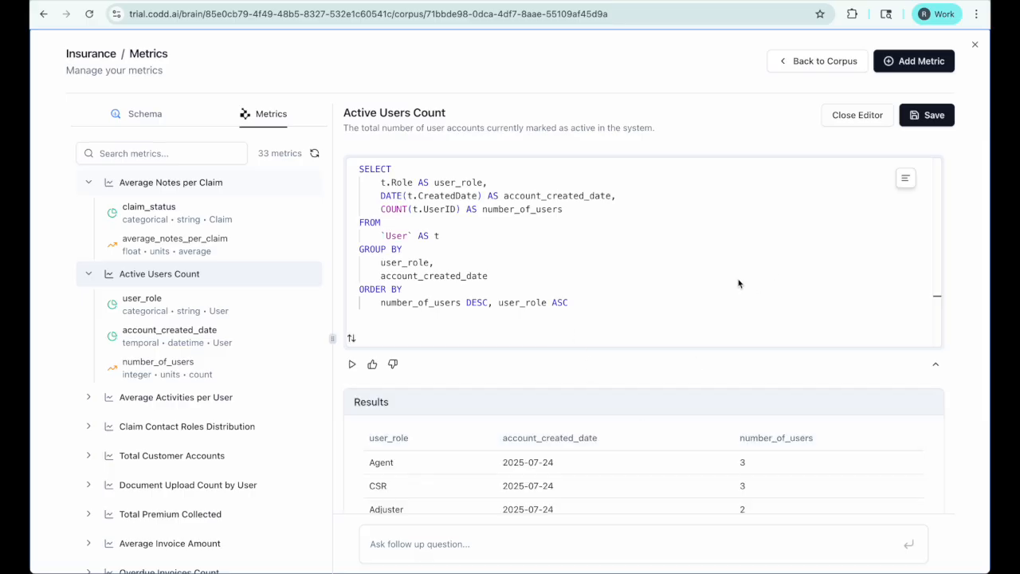
Step: Discard the assistant's rewrite and close the metrics editor, back to the Insurance Corpus Board
{"action": "left_click", "coordinate": [861, 118]}
{"action": "left_click", "coordinate": [619, 341]}
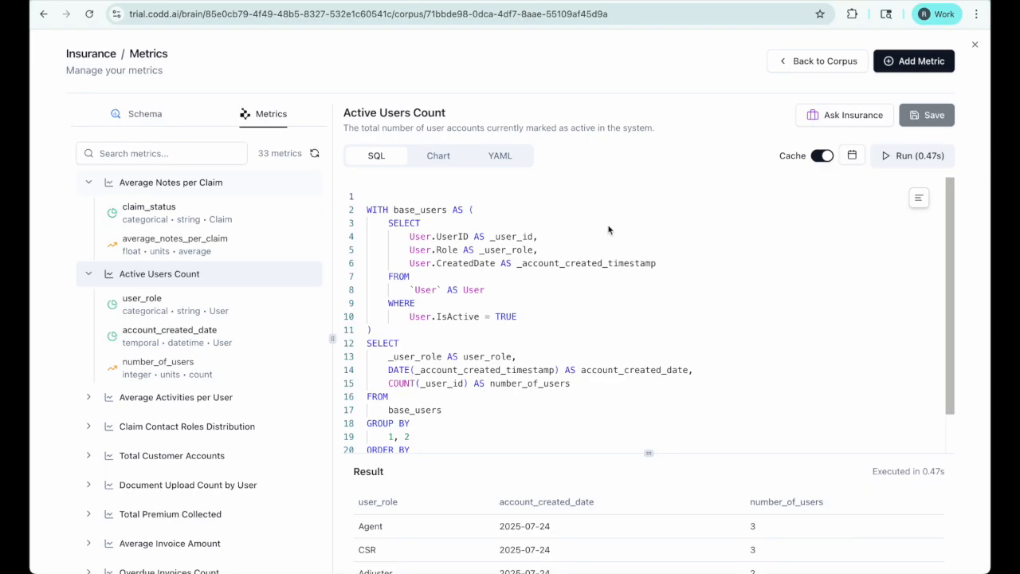
{"action": "key", "text": "Escape"}
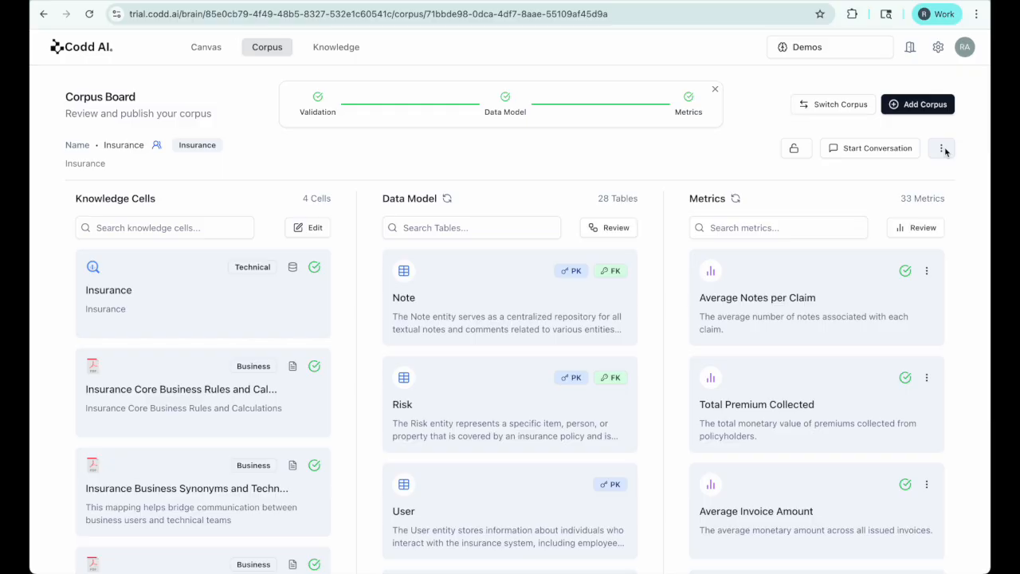
Step: Generate AI metrics with the focus 'focus more on adjudication' and a count of 3
{"action": "left_click", "coordinate": [941, 149]}
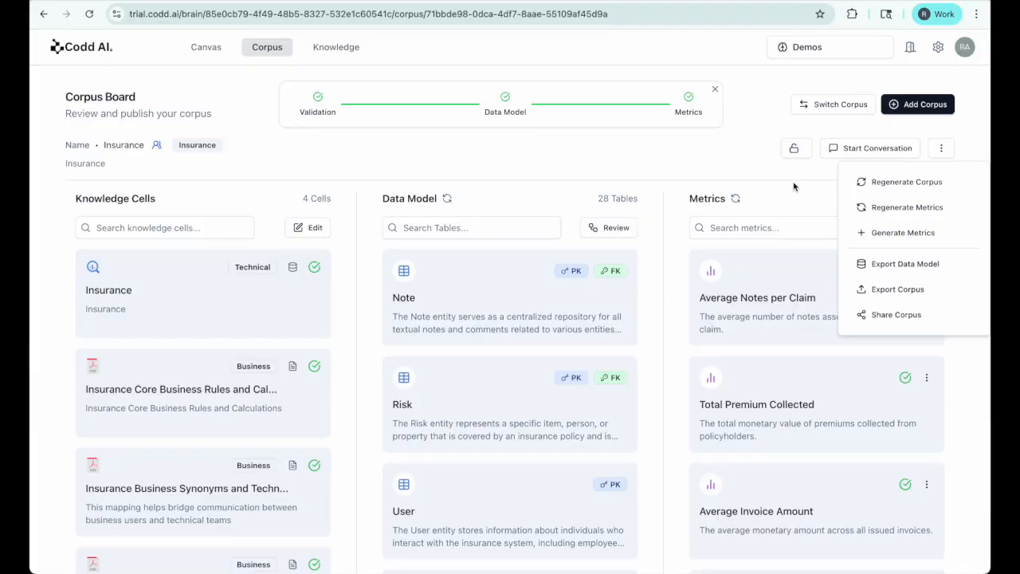
{"action": "left_click", "coordinate": [912, 232]}
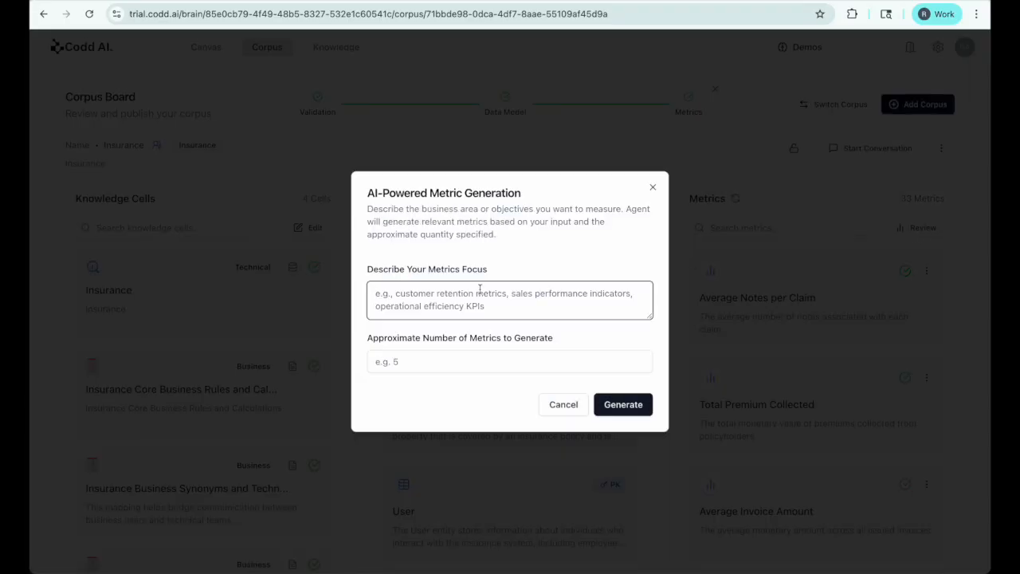
{"action": "left_click", "coordinate": [411, 301]}
{"action": "type", "text": "focus more on adjudication"}
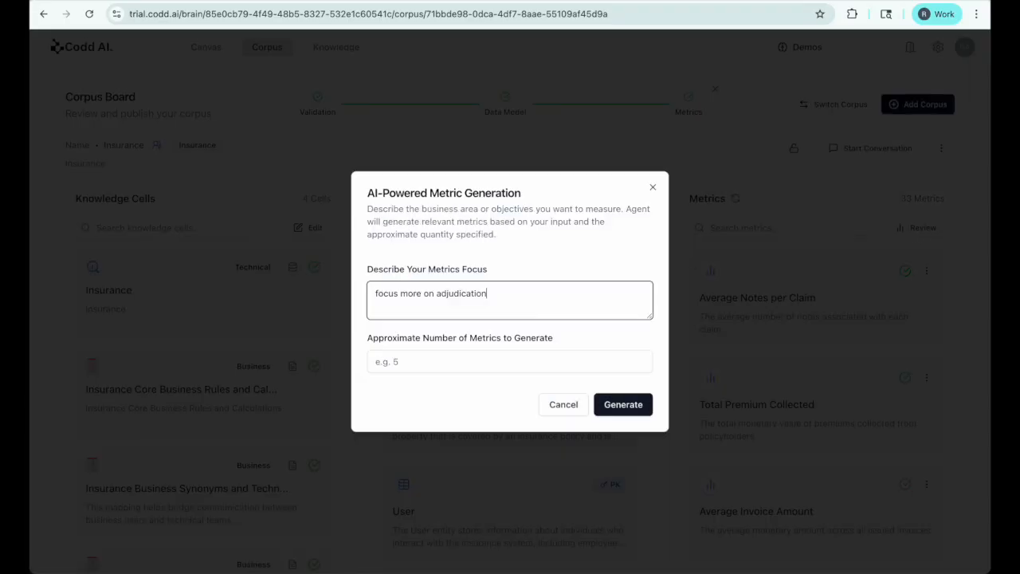
{"action": "left_click", "coordinate": [401, 365]}
{"action": "type", "text": "3"}
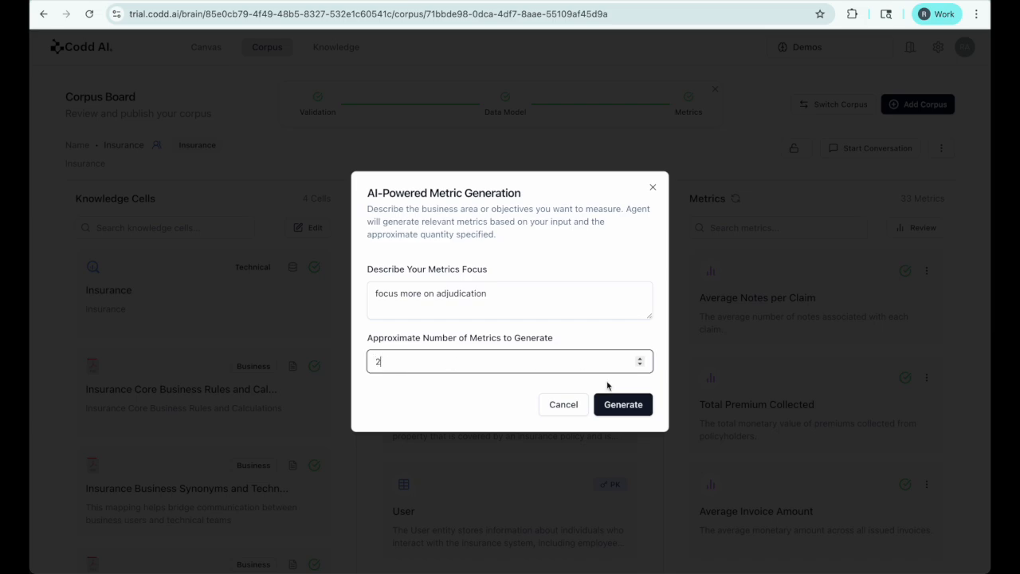
{"action": "left_click", "coordinate": [627, 404]}
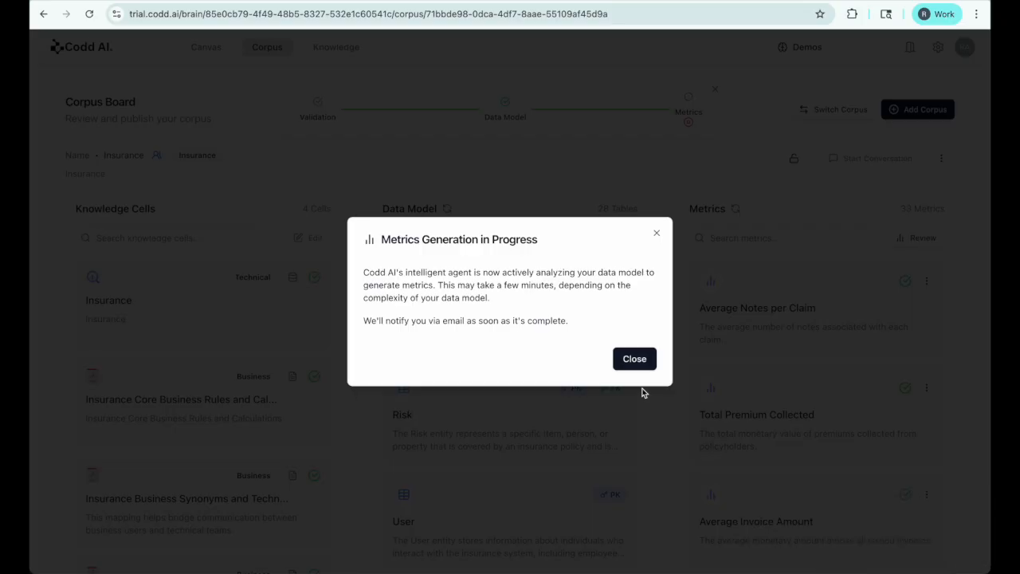
Step: Dismiss the generation notice and open the InsuranceDemo corpus from the corpus list
{"action": "left_click", "coordinate": [638, 365]}
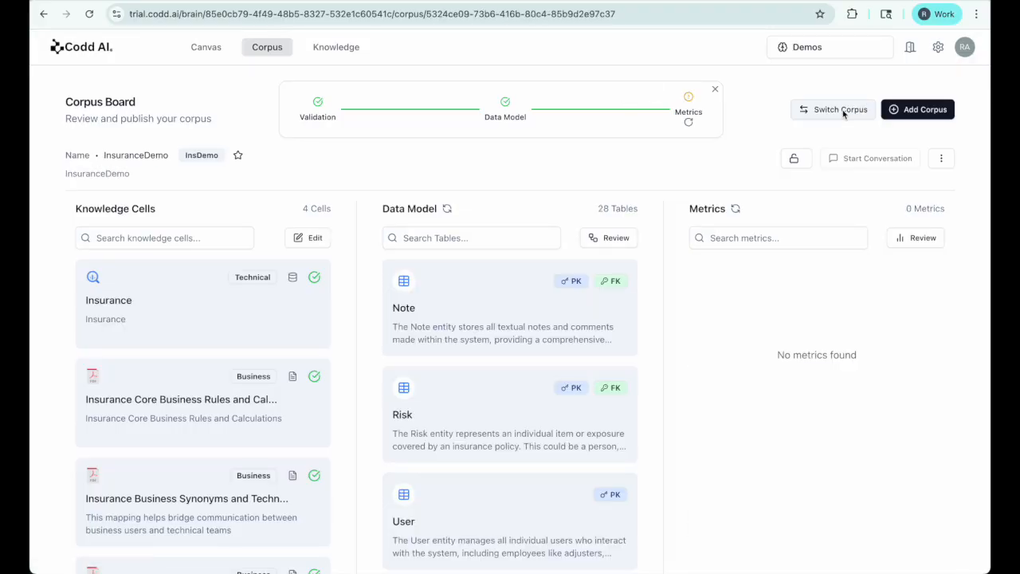
{"action": "left_click", "coordinate": [840, 110]}
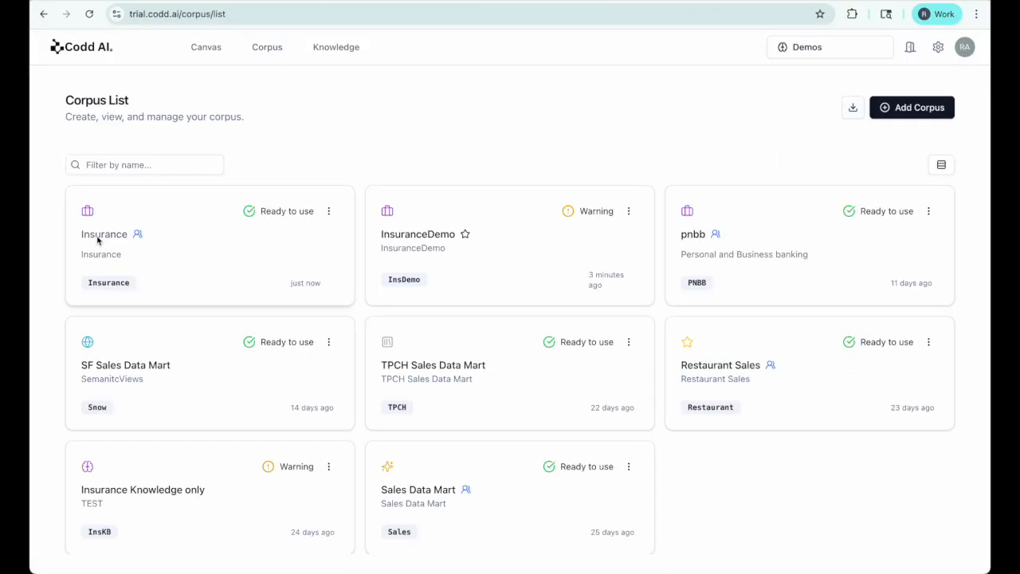
{"action": "left_click", "coordinate": [423, 237]}
{"action": "scroll", "coordinate": [470, 486], "scroll_direction": "down", "scroll_amount": 10}
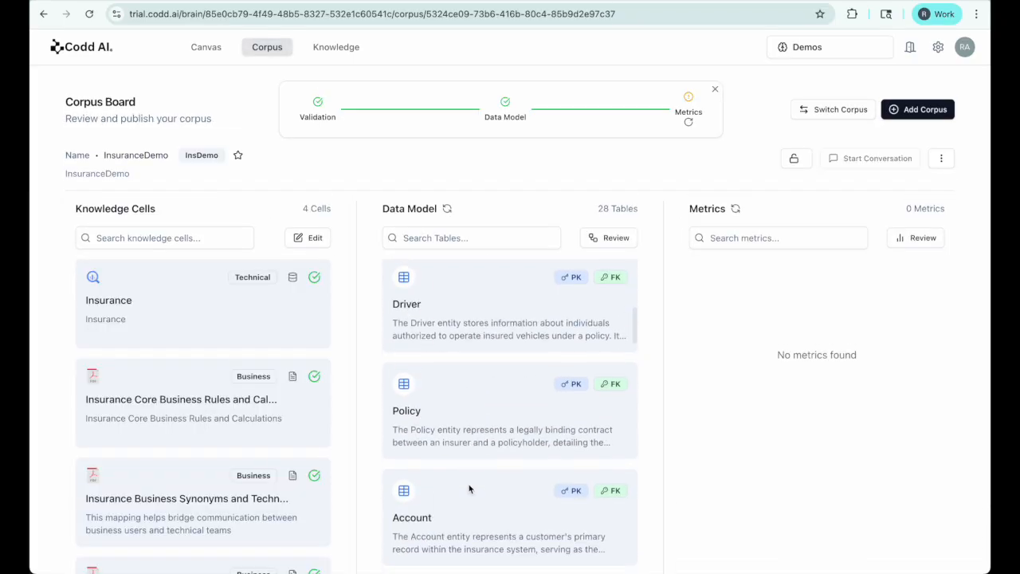
{"action": "scroll", "coordinate": [469, 489], "scroll_direction": "down", "scroll_amount": 10}
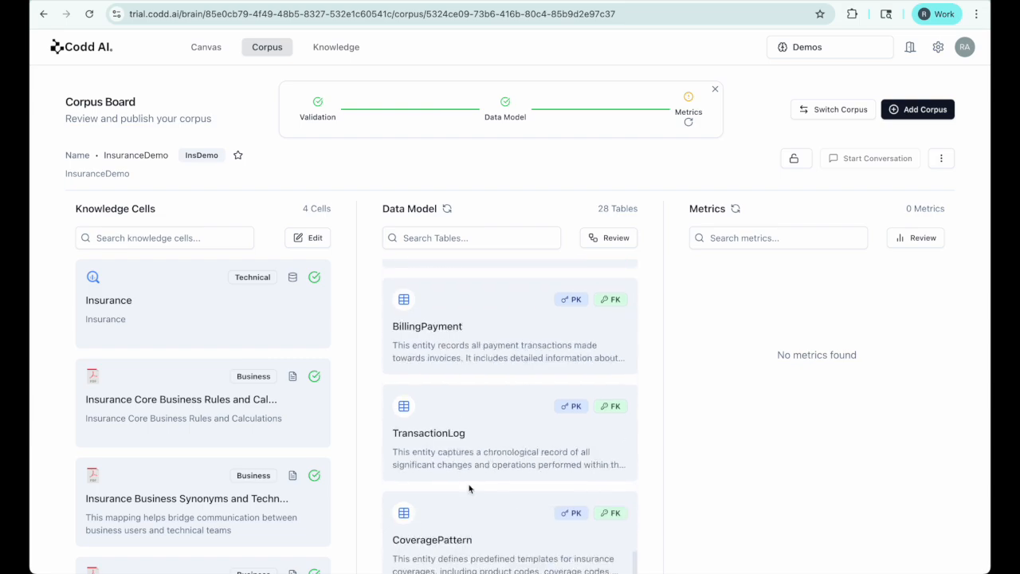
Step: Open InsuranceDemo's Data Model Review, move the USER table, and expand the full ER view
{"action": "left_click", "coordinate": [610, 239]}
{"action": "left_click_drag", "start_coordinate": [512, 446], "coordinate": [511, 398]}
{"action": "left_click", "coordinate": [738, 51]}
Step: Close the ER view and lock the InsuranceDemo data model
{"action": "left_click", "coordinate": [937, 94]}
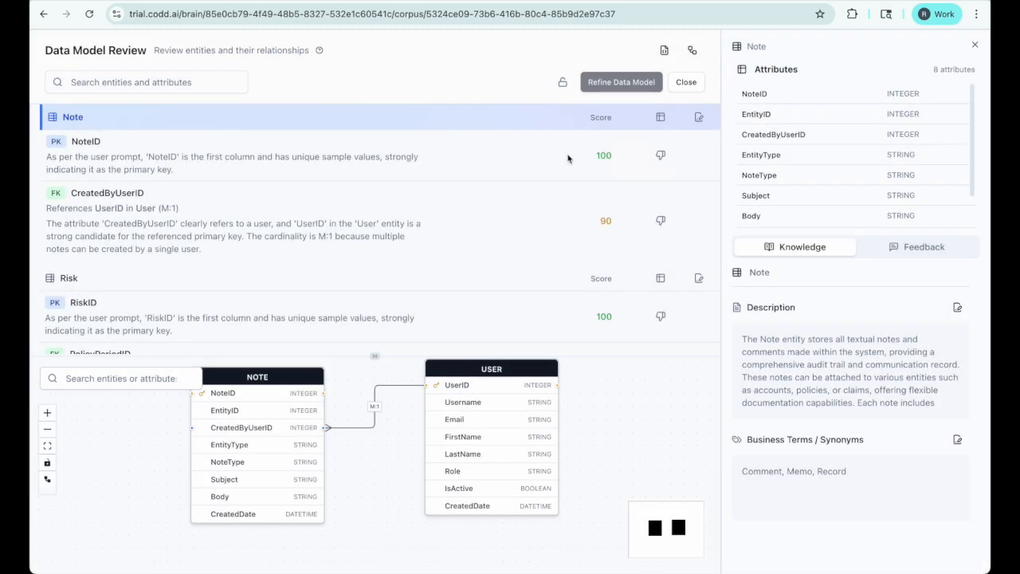
{"action": "left_click", "coordinate": [563, 83]}
{"action": "left_click", "coordinate": [637, 344]}
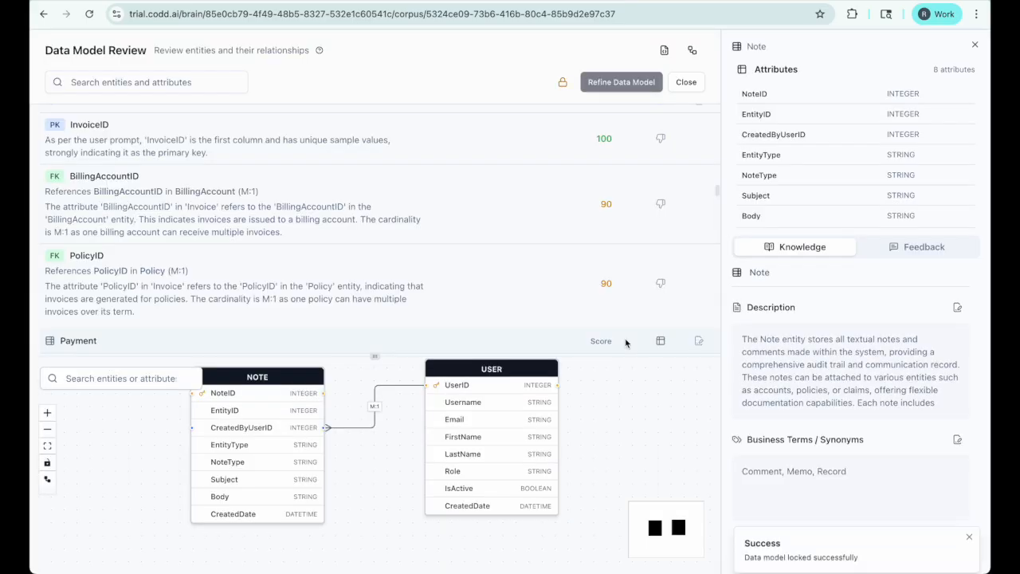
Step: Finish the data model review, dismiss the metrics notice, and return to the Corpus List
{"action": "left_click", "coordinate": [686, 82]}
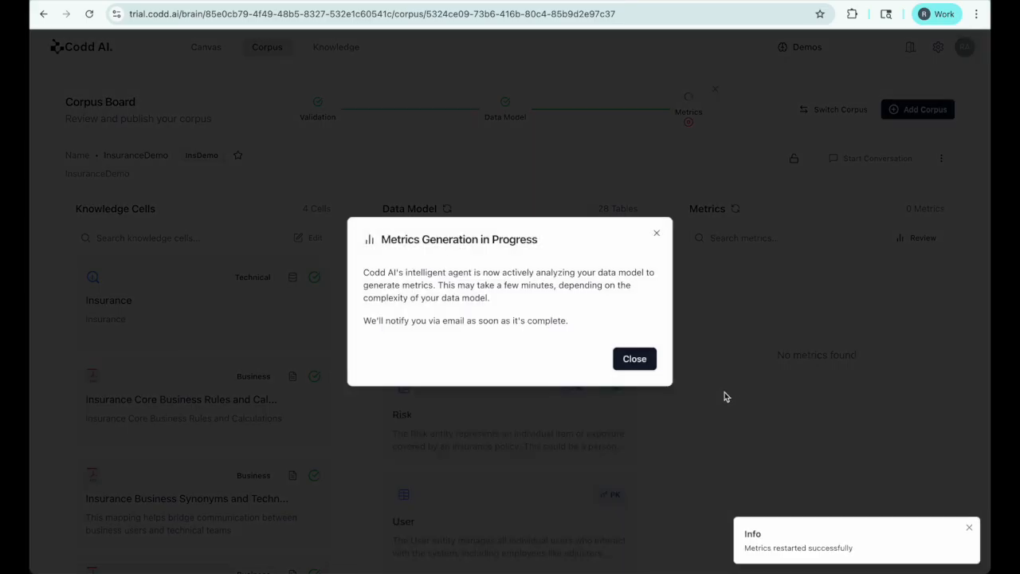
{"action": "left_click", "coordinate": [635, 358]}
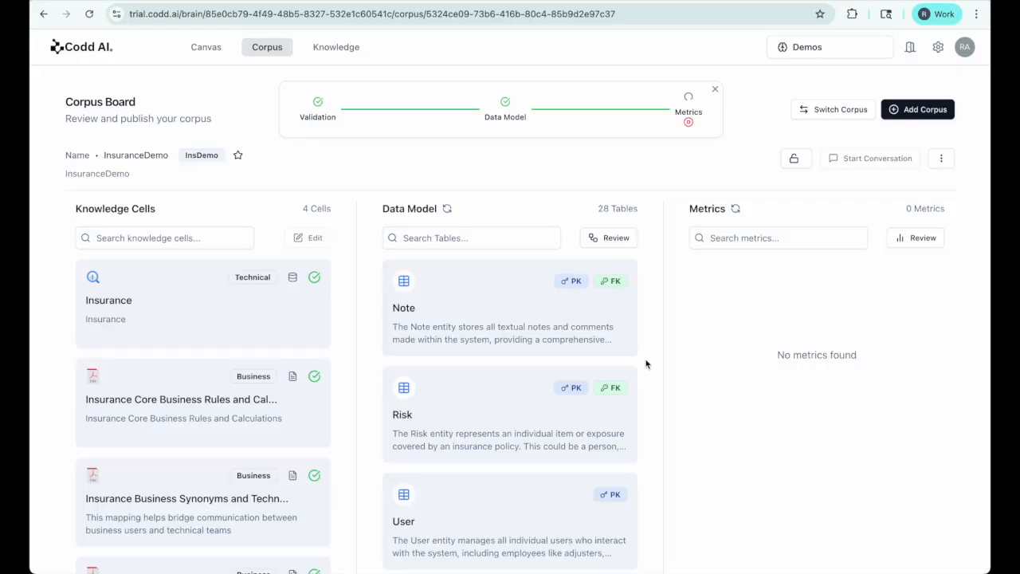
{"action": "left_click", "coordinate": [841, 111]}
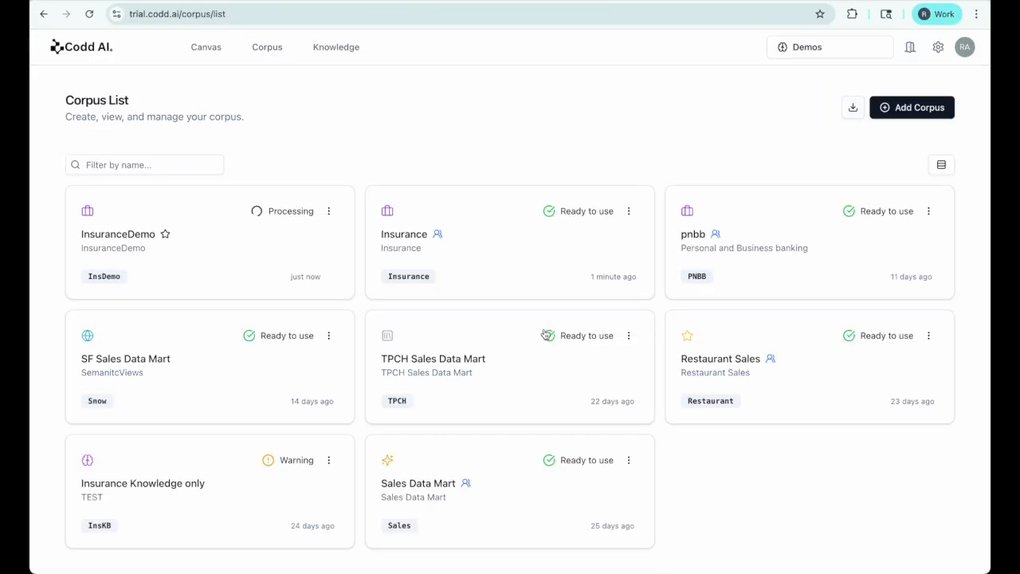
Step: Start a canvas conversation with the Insurance agent and ask for Claim Contact Roles Distribution
{"action": "left_click", "coordinate": [409, 234]}
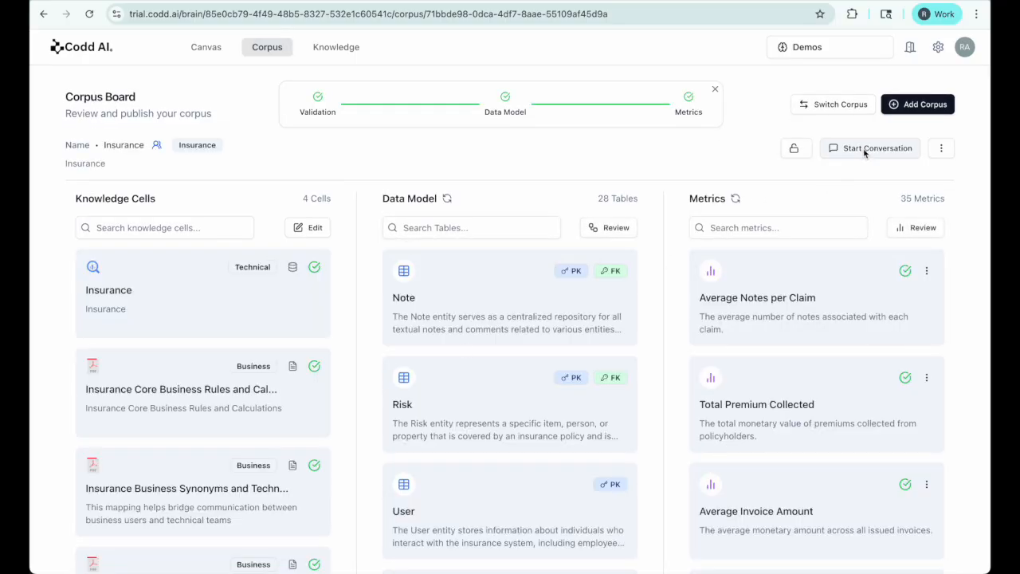
{"action": "left_click", "coordinate": [867, 150]}
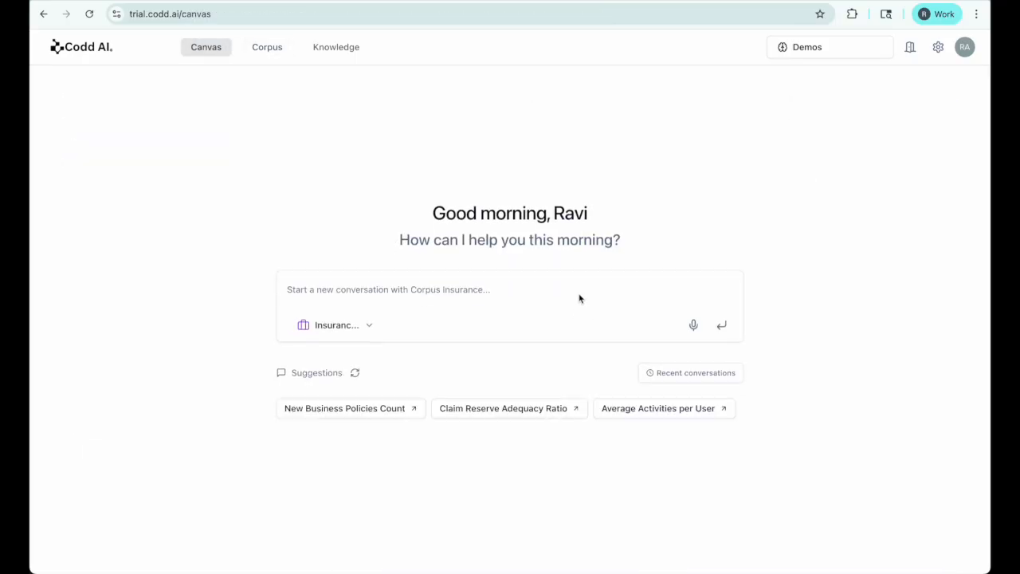
{"action": "left_click", "coordinate": [368, 328]}
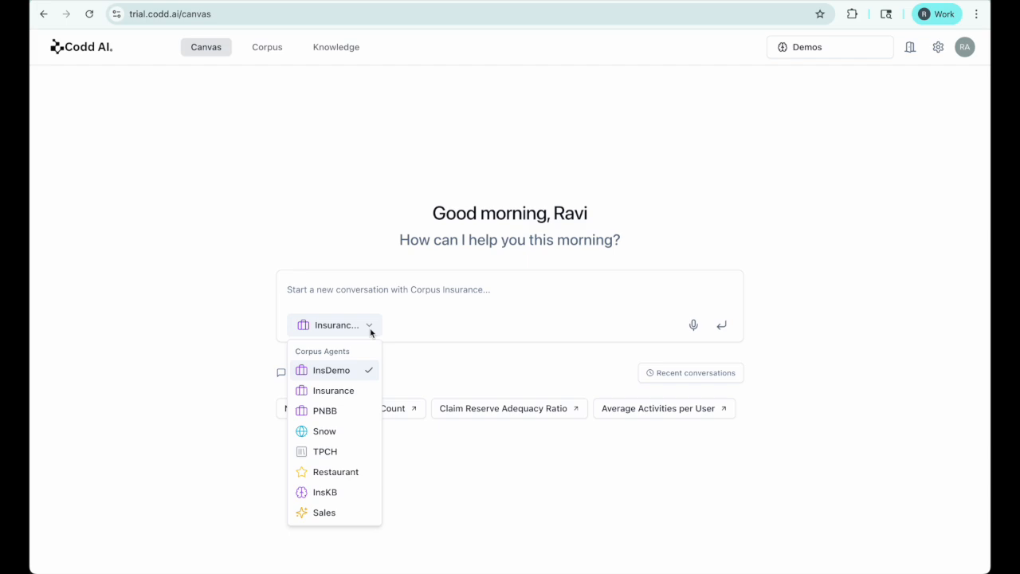
{"action": "left_click", "coordinate": [364, 390]}
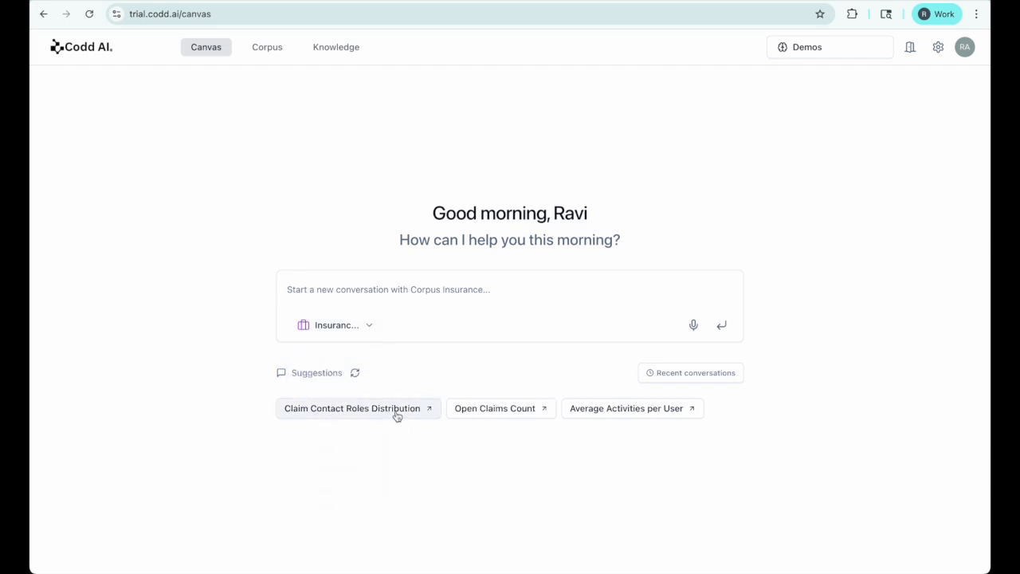
{"action": "left_click", "coordinate": [396, 408]}
{"action": "left_click", "coordinate": [722, 325]}
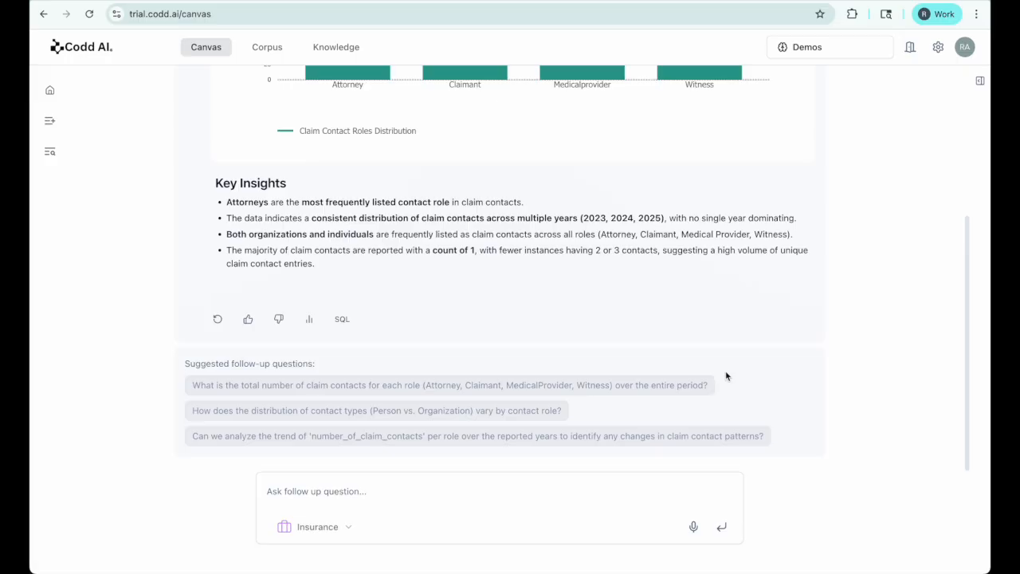
Step: Ask 'how premium is calculated?' and expand that question's audit details
{"action": "scroll", "coordinate": [725, 375], "scroll_direction": "up", "scroll_amount": 5}
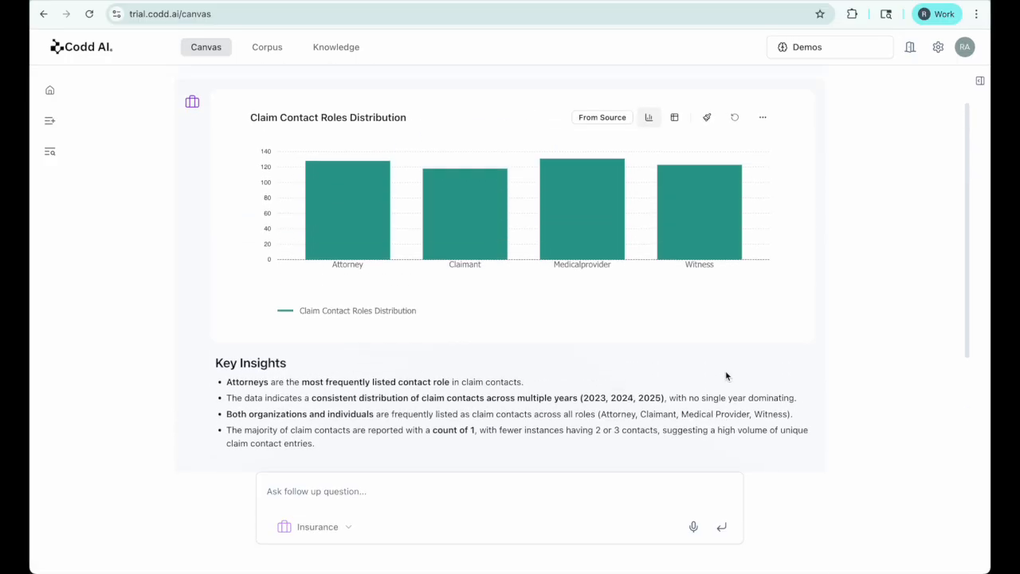
{"action": "scroll", "coordinate": [403, 412], "scroll_direction": "down", "scroll_amount": 4}
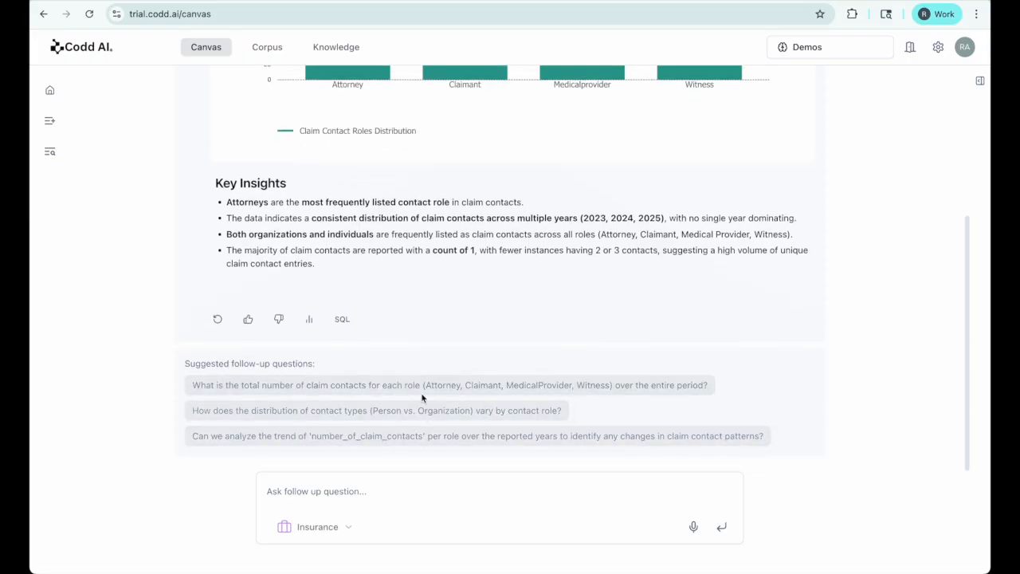
{"action": "type", "text": "how premium is"}
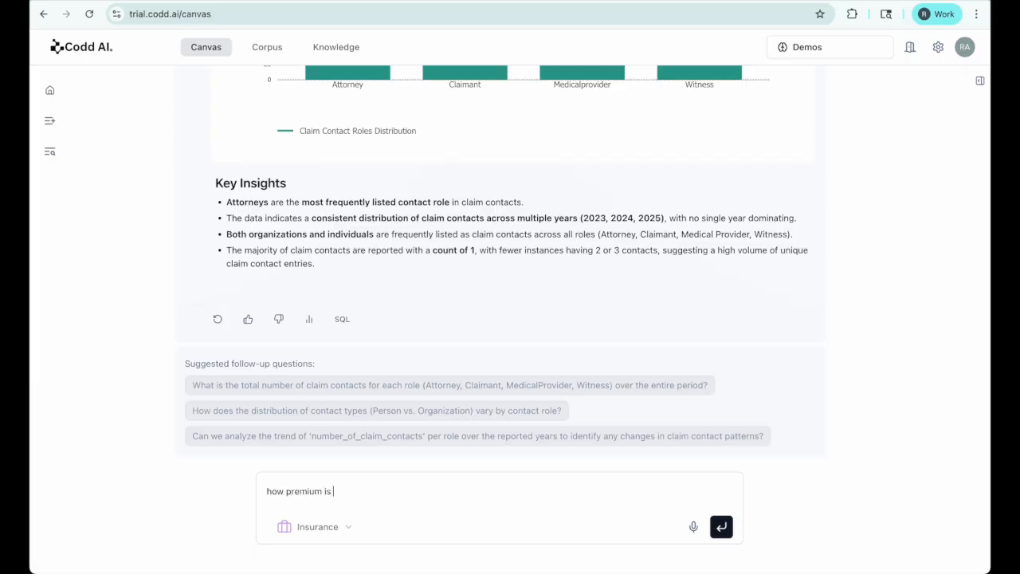
{"action": "type", "text": " calculated?"}
{"action": "key", "text": "Return"}
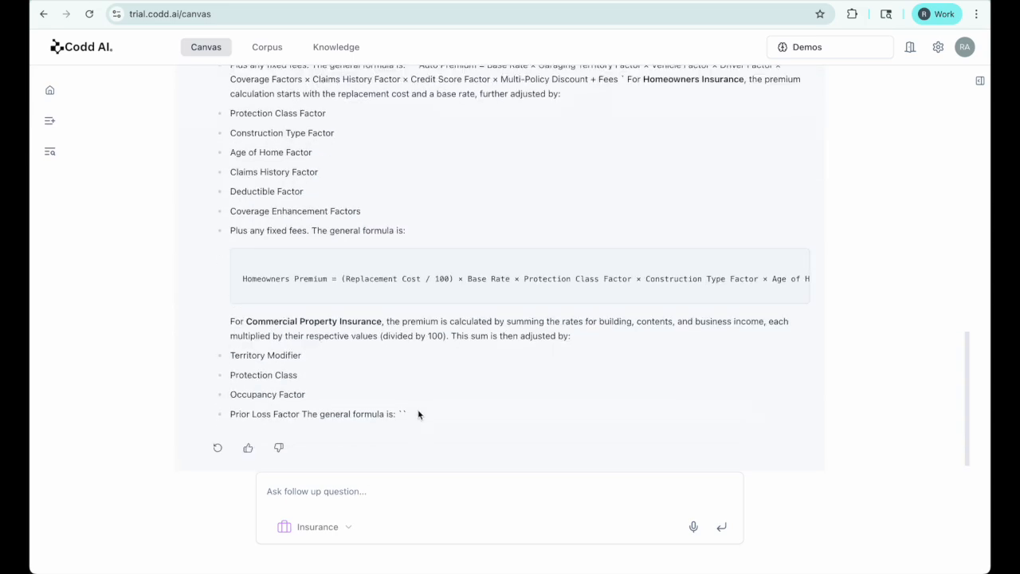
{"action": "scroll", "coordinate": [417, 426], "scroll_direction": "up", "scroll_amount": 10}
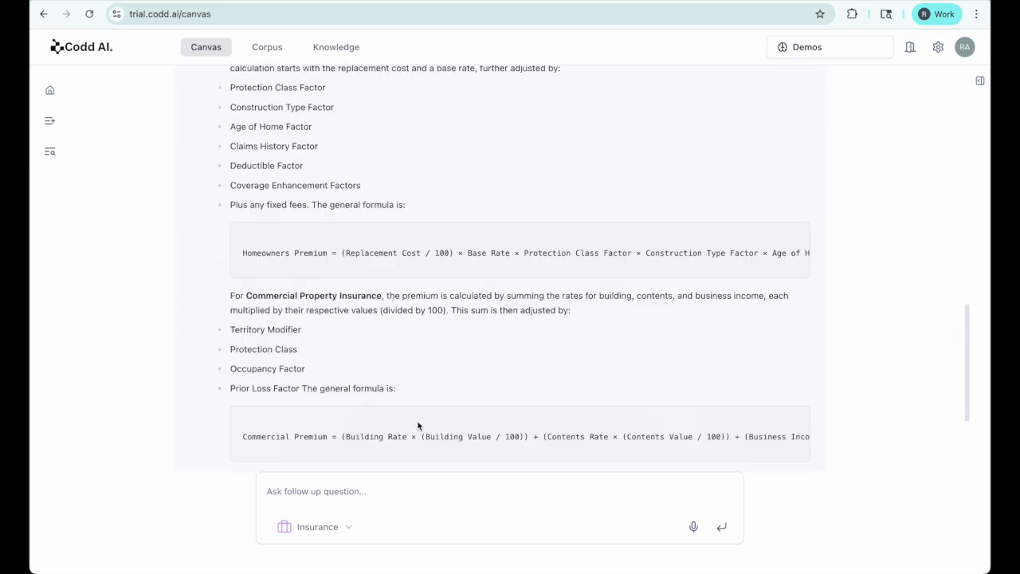
{"action": "scroll", "coordinate": [417, 426], "scroll_direction": "up", "scroll_amount": 5}
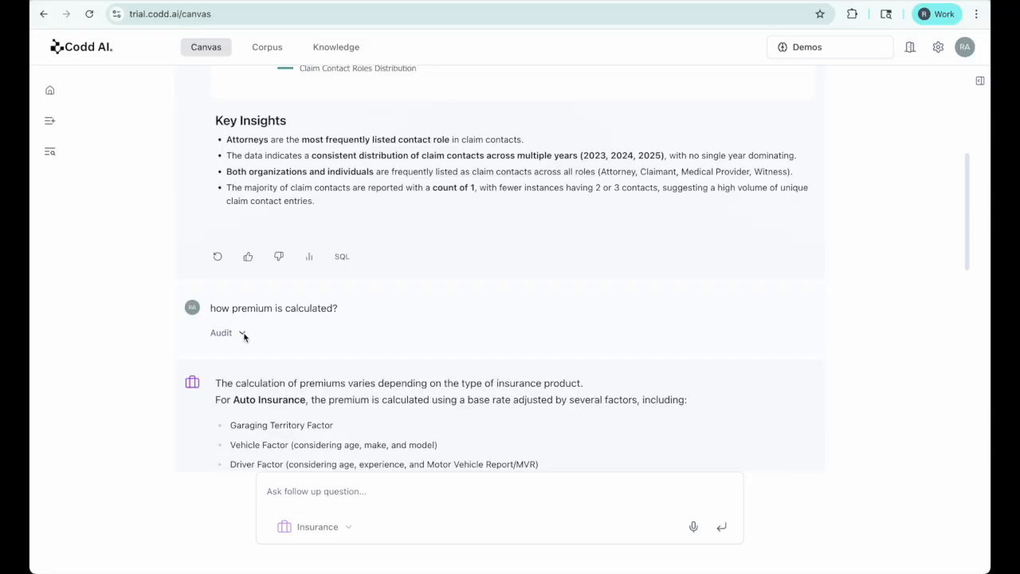
{"action": "left_click", "coordinate": [243, 334]}
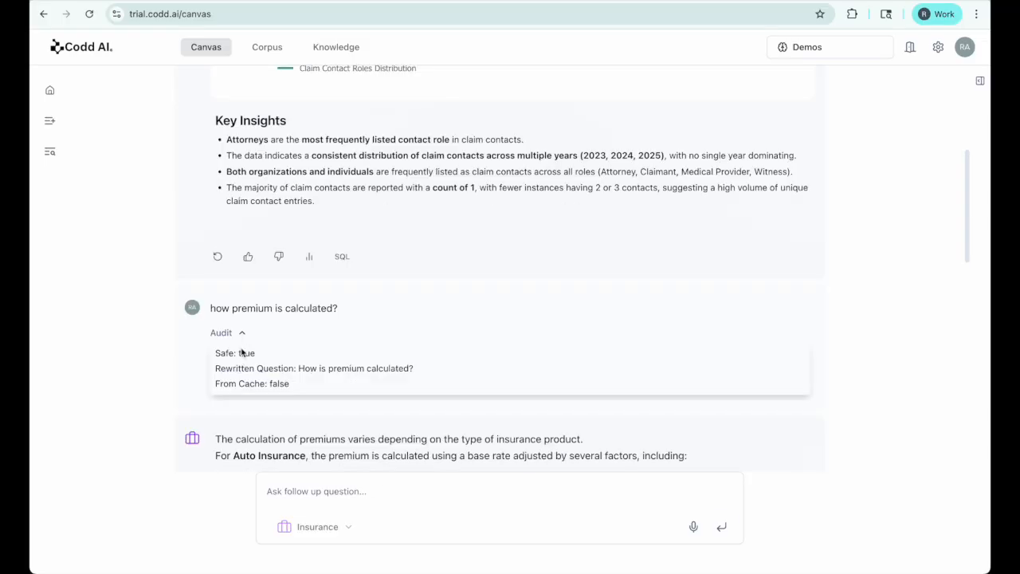
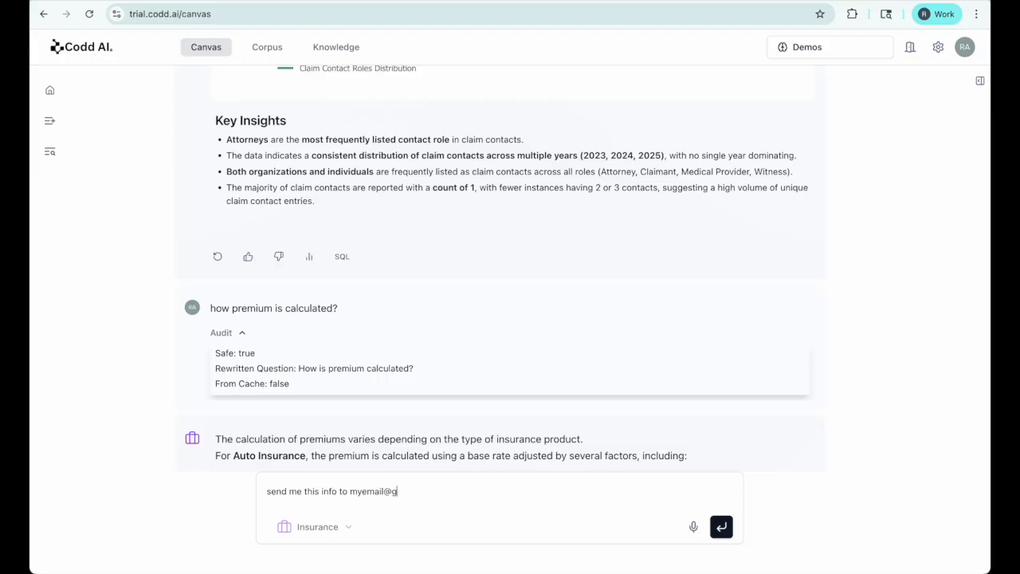
Step: Request the info be e-mailed to an address, then check the refusal's audit showing Safe: false
{"action": "key", "text": "Return"}
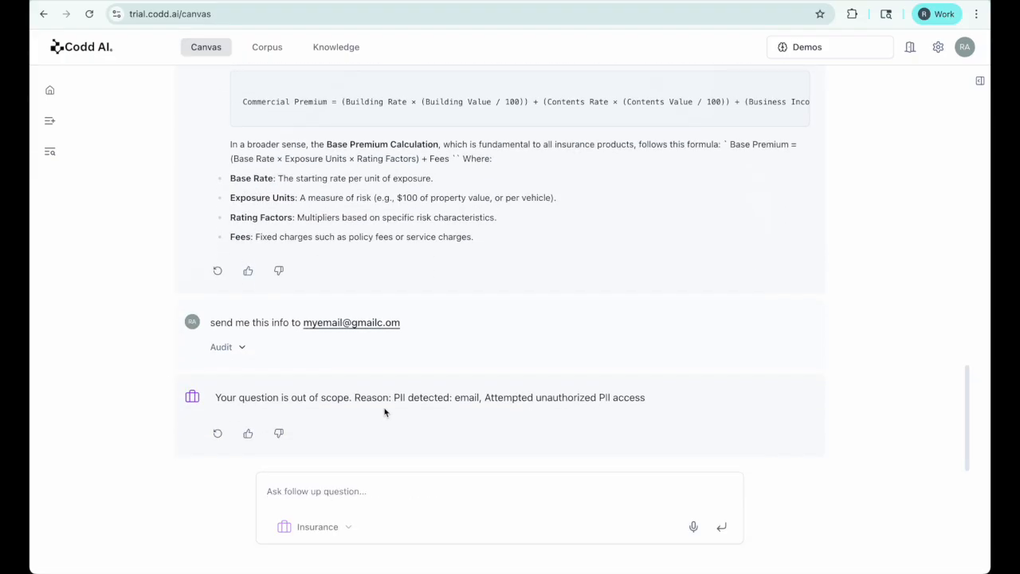
{"action": "left_click", "coordinate": [241, 348]}
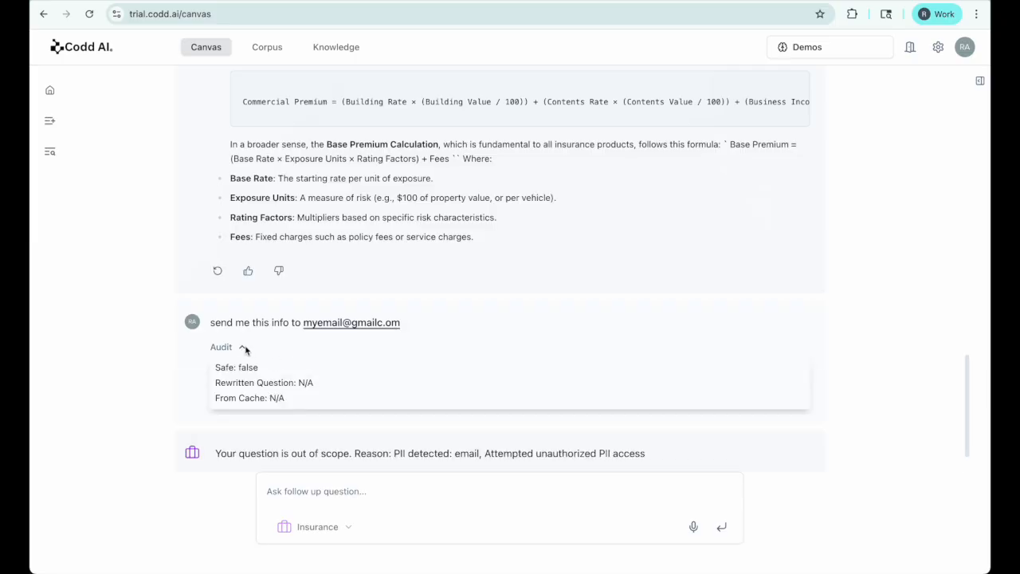
{"action": "left_click", "coordinate": [242, 349]}
{"action": "scroll", "coordinate": [273, 389], "scroll_direction": "up", "scroll_amount": 10}
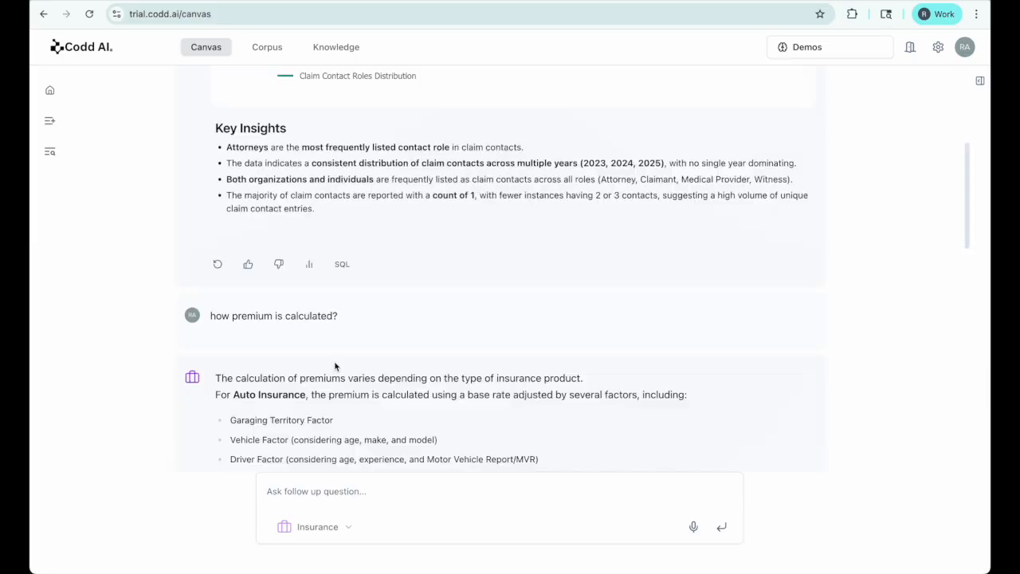
Step: Open and close the Insurance metrics page behind the insights, then switch to the Slack tab
{"action": "left_click", "coordinate": [309, 264]}
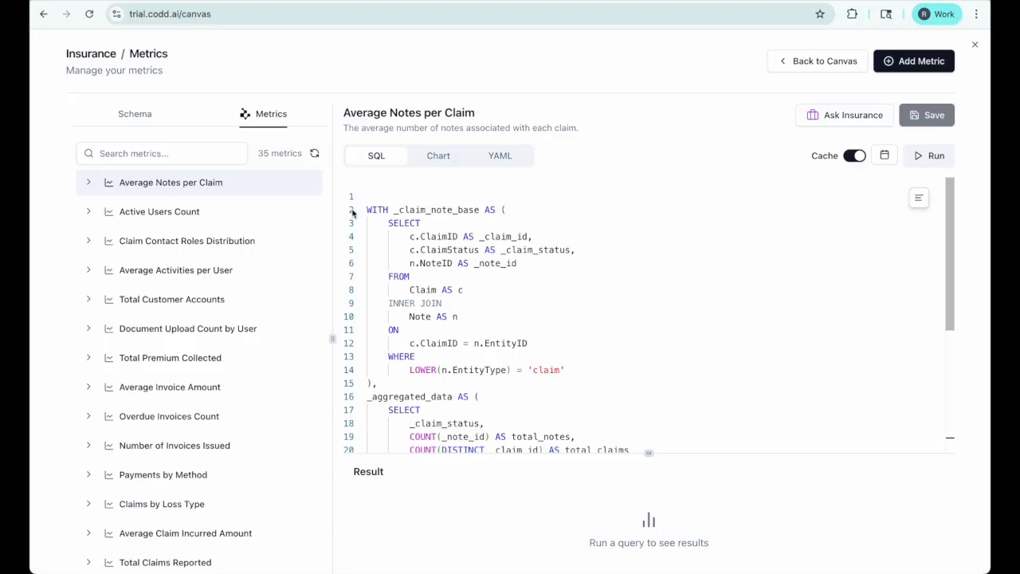
{"action": "left_click", "coordinate": [975, 45]}
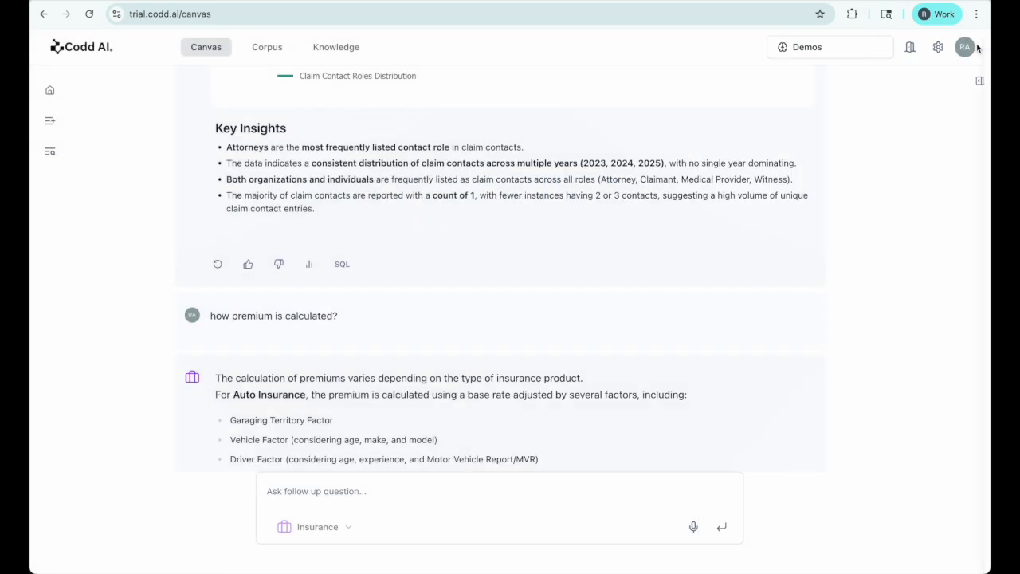
{"action": "scroll", "coordinate": [199, 362], "scroll_direction": "down", "scroll_amount": 5}
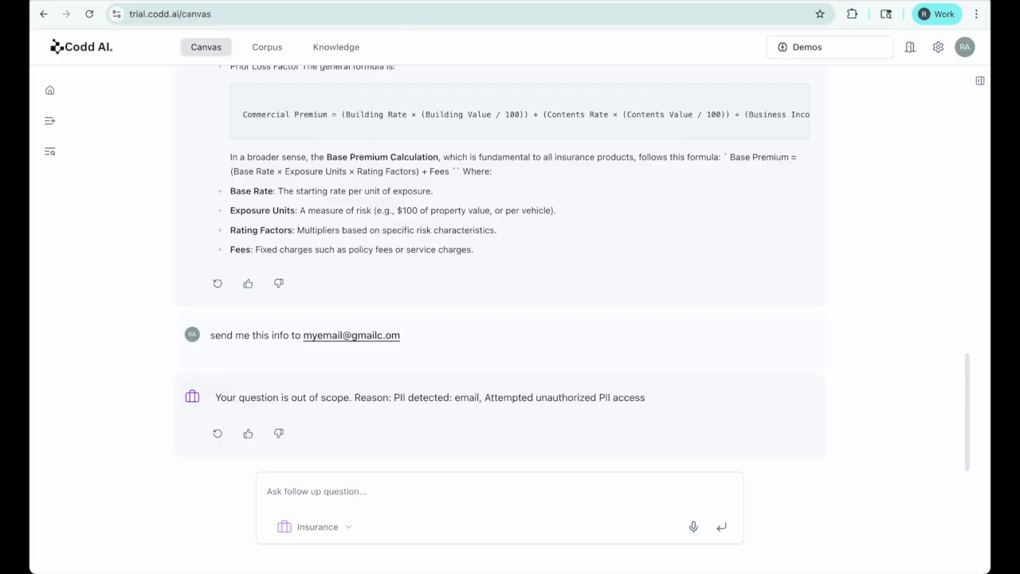
{"action": "scroll", "coordinate": [297, 223], "scroll_direction": "up", "scroll_amount": 3}
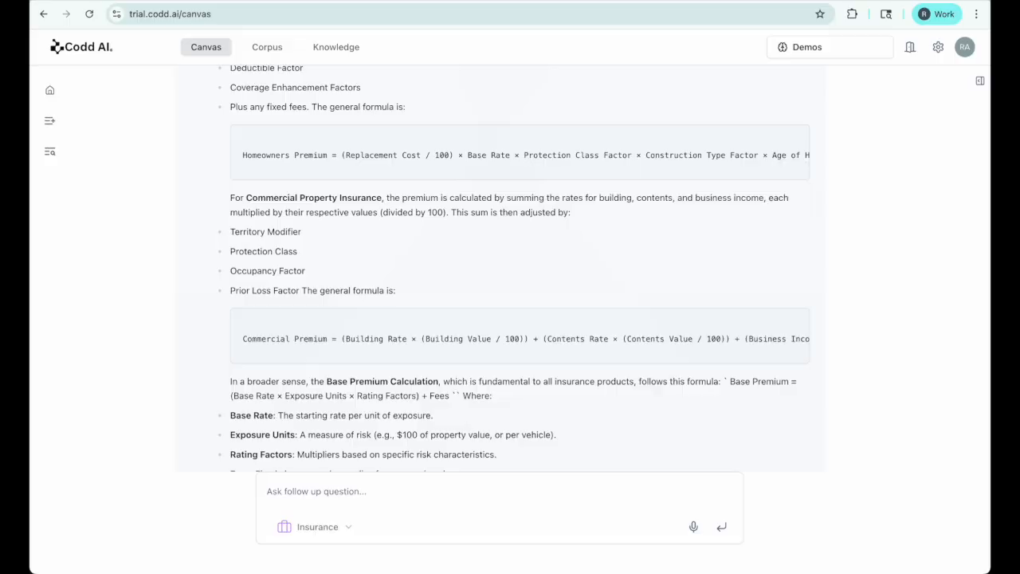
{"action": "key", "text": "ctrl+Tab"}
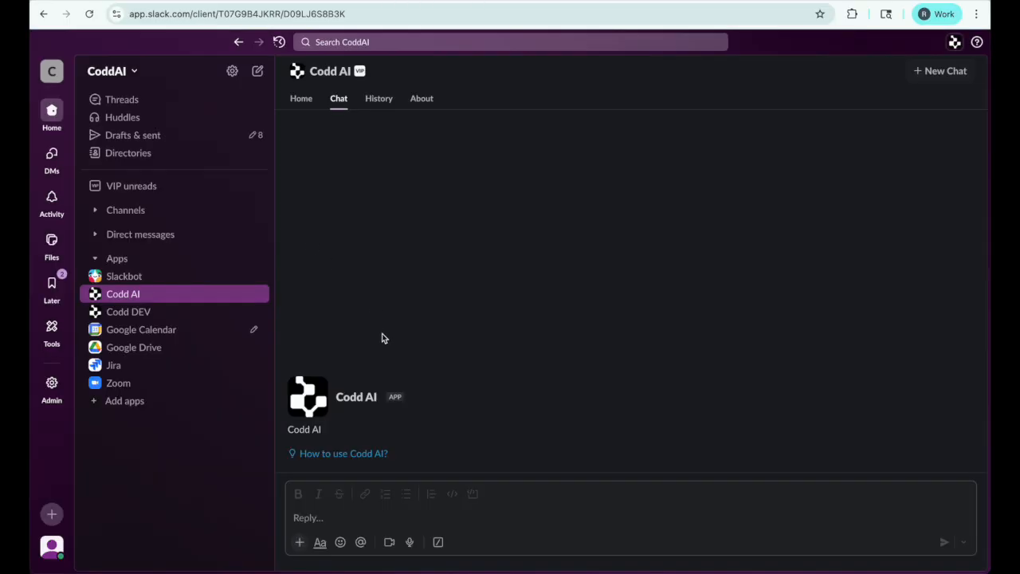
Step: Send '!show corpus' and '!metrics list' in the Codd AI Slack chat
{"action": "type", "text": "!show corpus"}
{"action": "key", "text": "Return"}
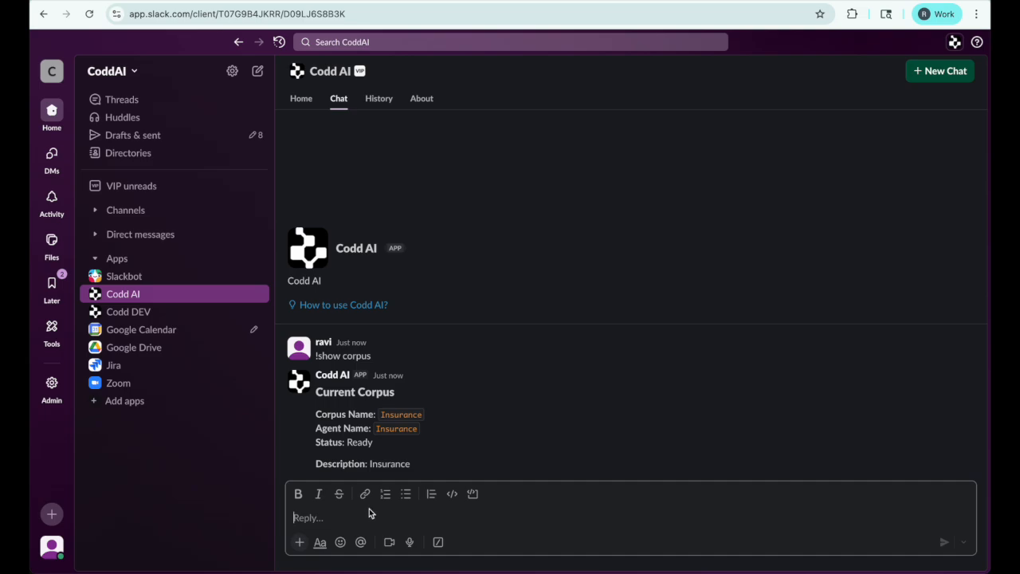
{"action": "type", "text": "!metrics list"}
{"action": "key", "text": "Return"}
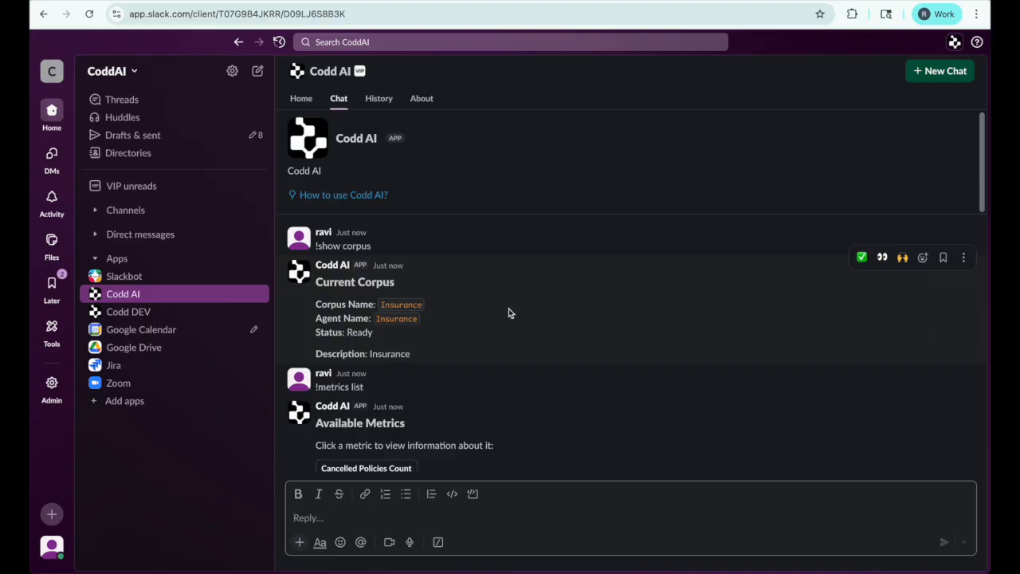
Step: Run Average Claim Incurred Amount and review its results, chart and insights
{"action": "scroll", "coordinate": [446, 343], "scroll_direction": "down", "scroll_amount": 10}
{"action": "left_click", "coordinate": [386, 345]}
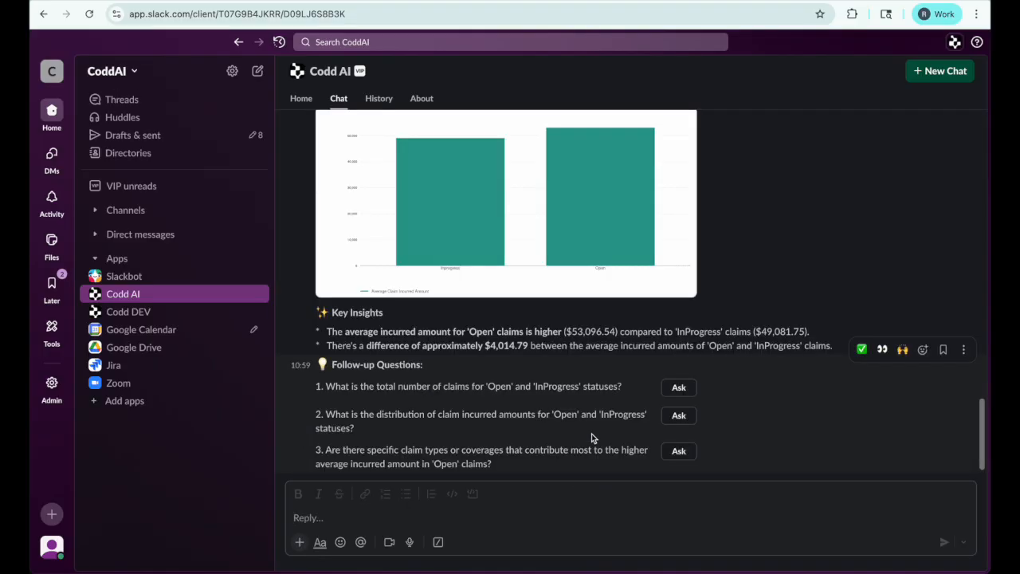
{"action": "scroll", "coordinate": [591, 433], "scroll_direction": "up", "scroll_amount": 5}
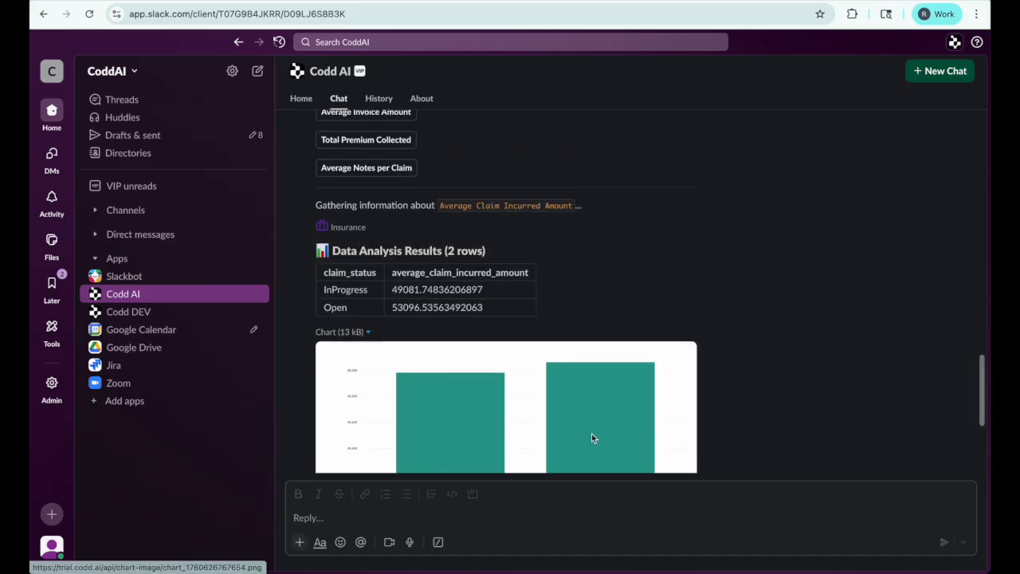
{"action": "scroll", "coordinate": [592, 436], "scroll_direction": "down", "scroll_amount": 2}
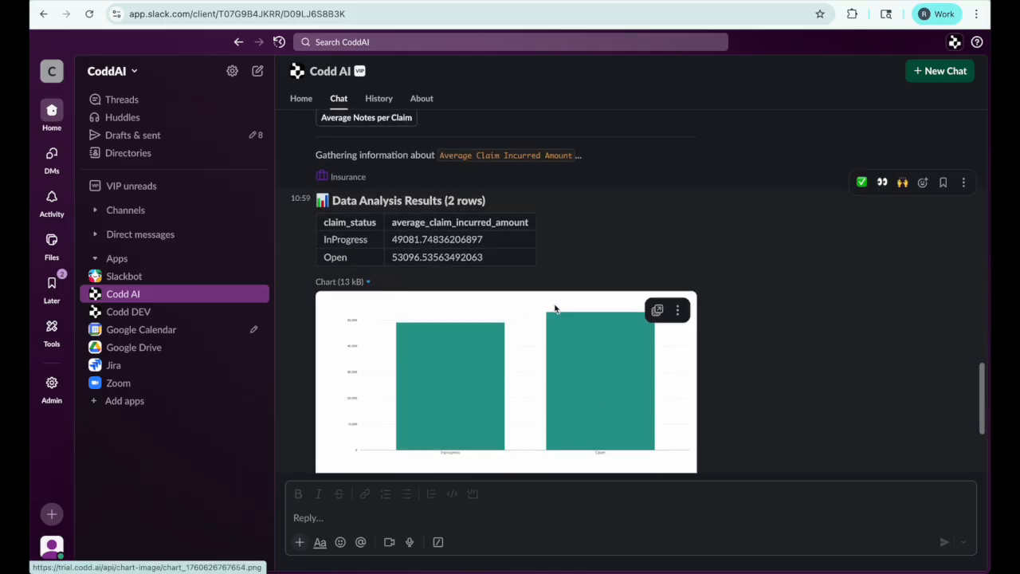
{"action": "scroll", "coordinate": [555, 309], "scroll_direction": "down", "scroll_amount": 3}
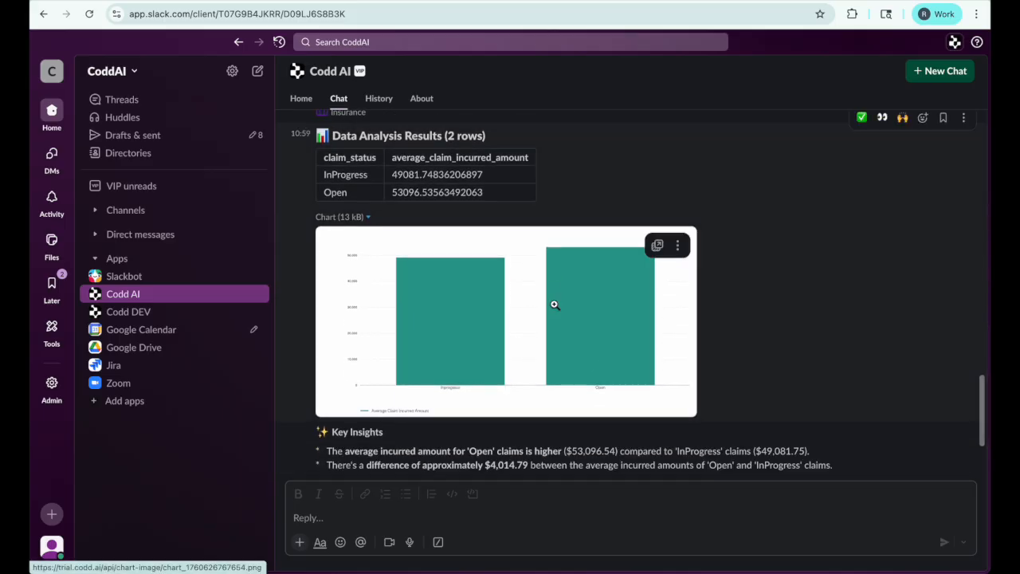
{"action": "scroll", "coordinate": [555, 305], "scroll_direction": "down", "scroll_amount": 4}
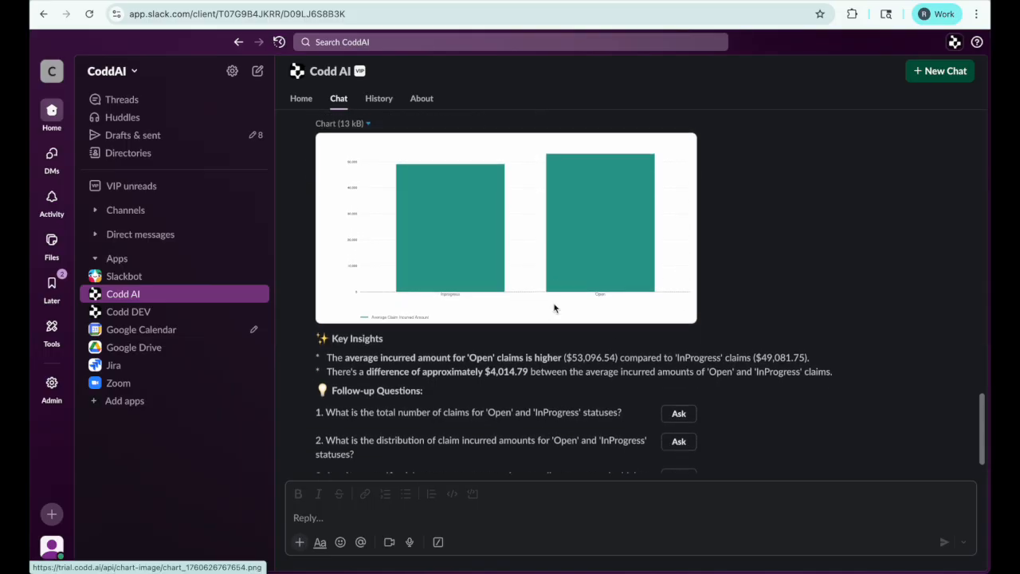